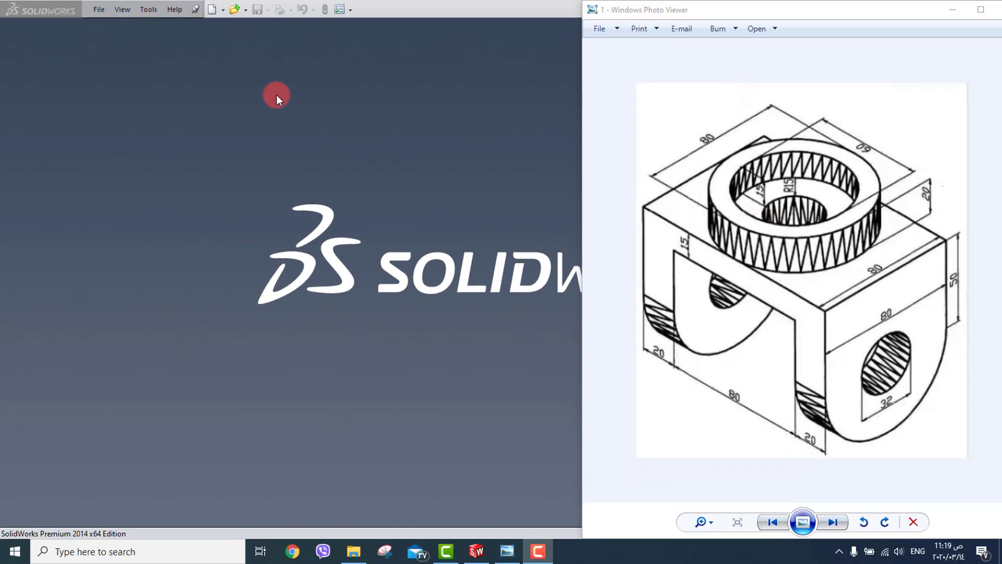
Bring SolidWorks to the front full-screen after reviewing the isometric drawing.
left_click(212, 11)
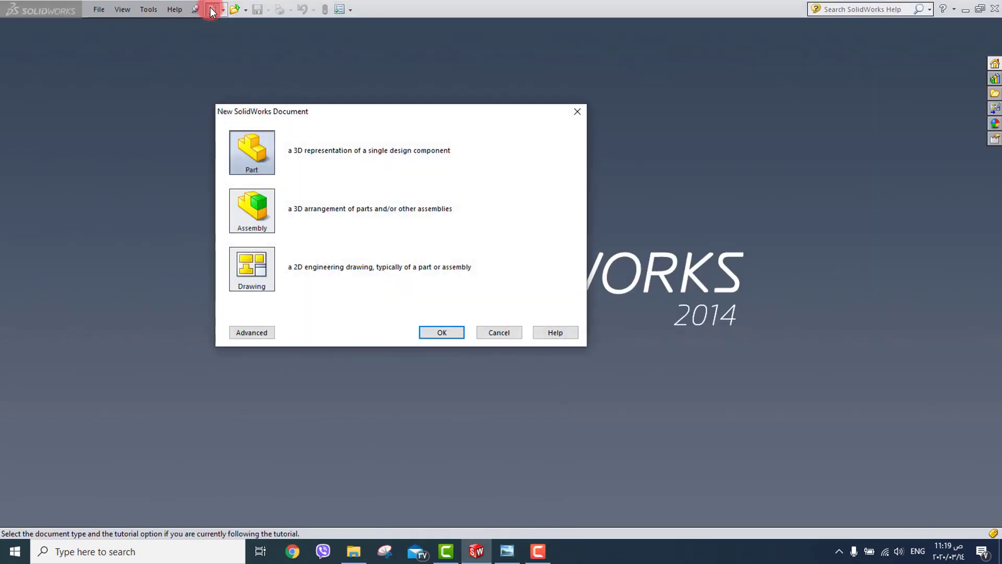
Start a new part and draw a corner rectangle from the origin.
left_click(250, 144)
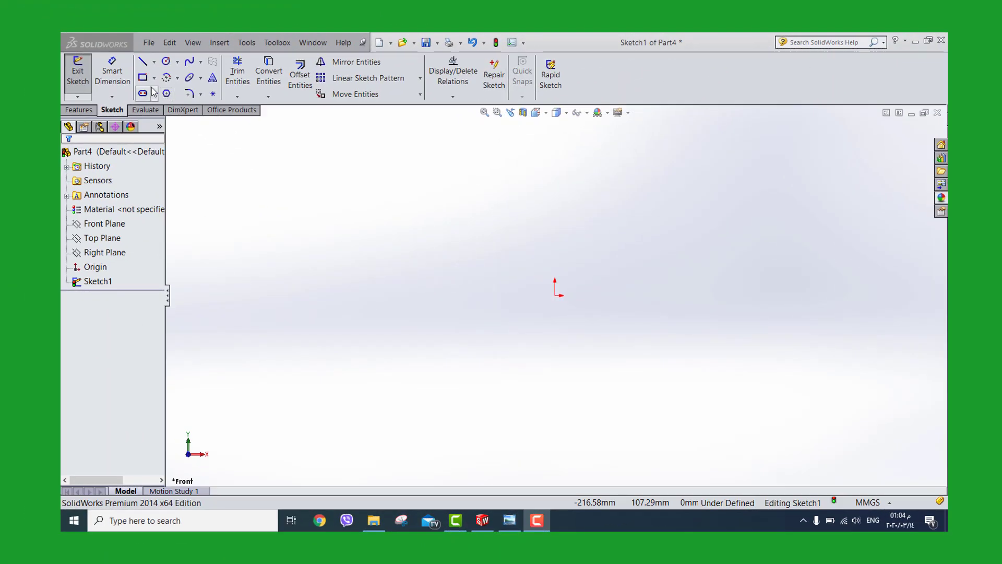
left_click(143, 78)
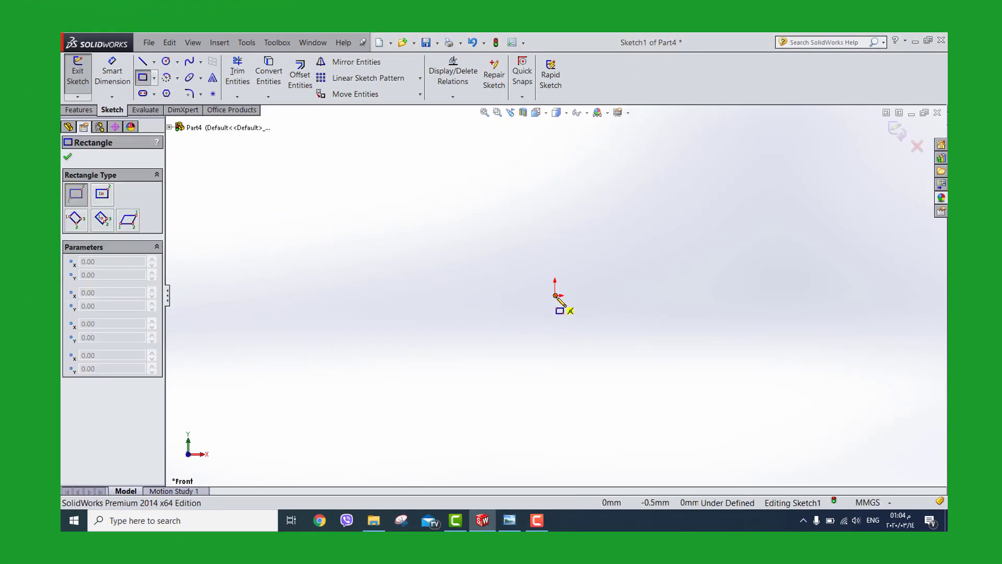
left_click_drag(555, 295, 686, 205)
left_click(709, 197)
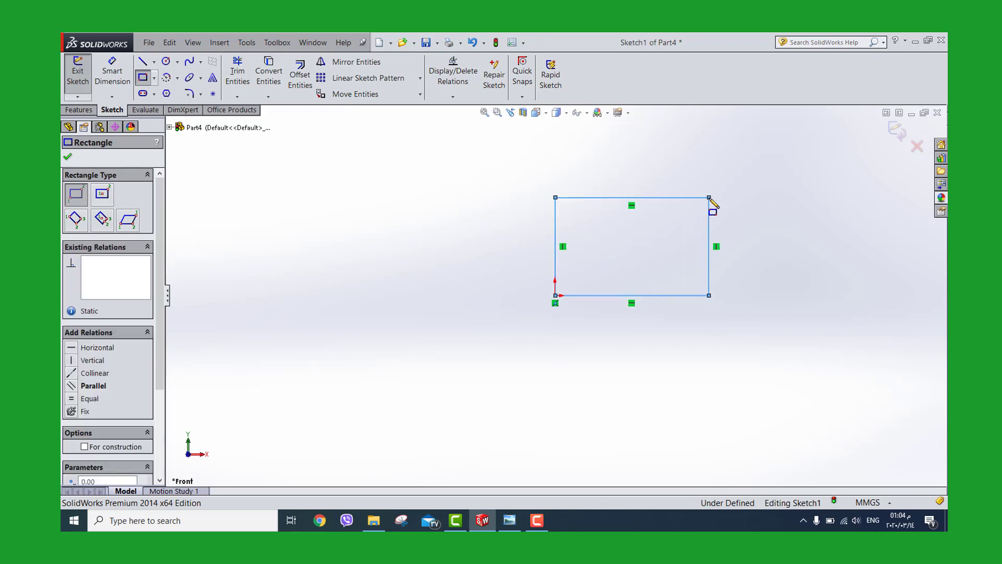
Dimension the rectangle 120 mm wide and 90 mm tall, with the reference drawing alongside.
left_click(120, 88)
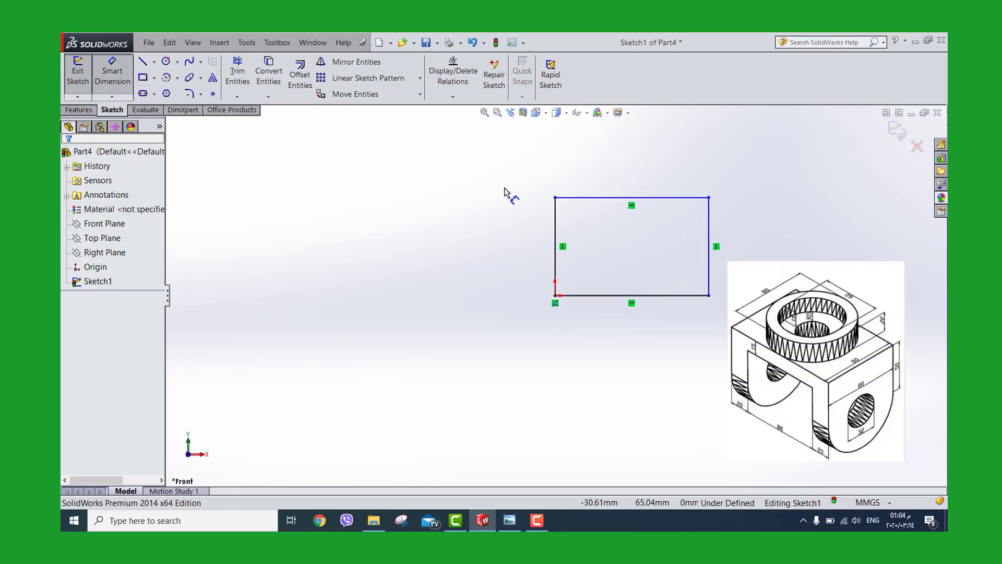
left_click(631, 199)
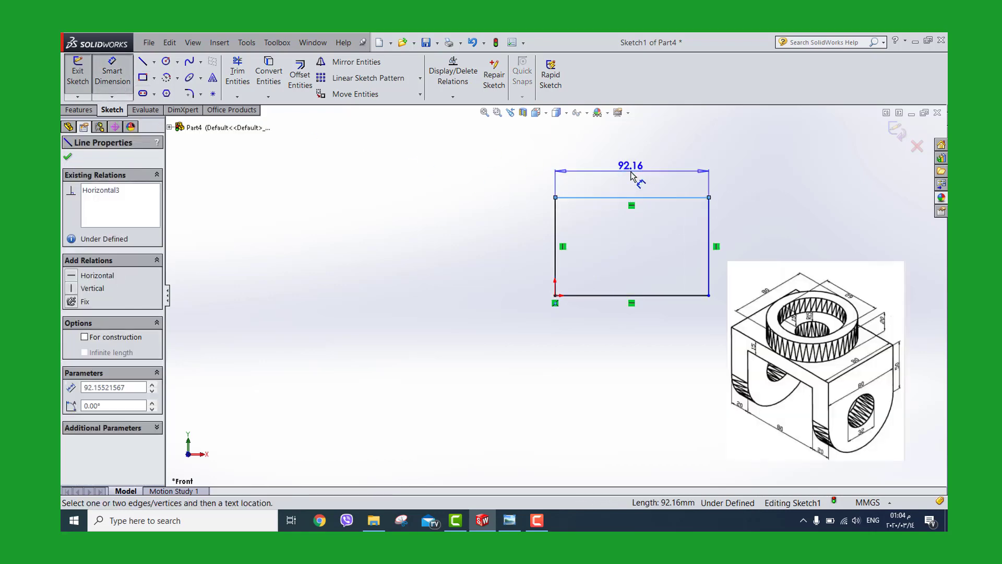
left_click(631, 172)
type("120")
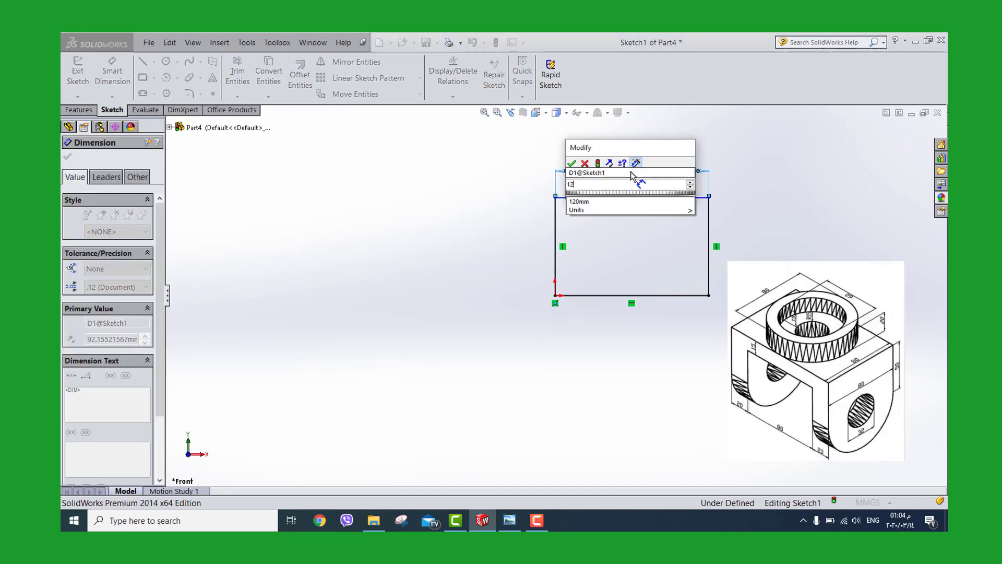
key("Return")
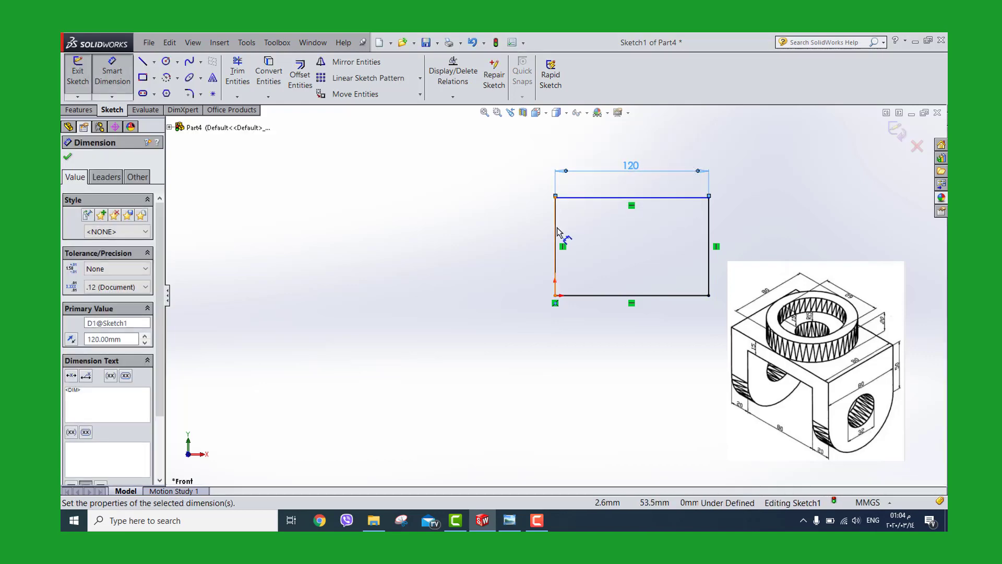
left_click(555, 235)
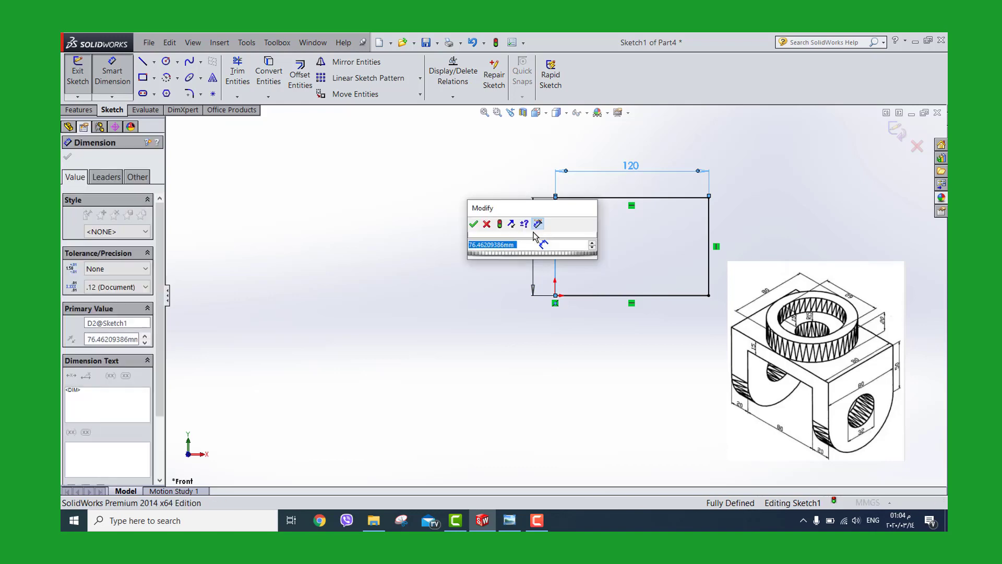
key("Return")
type("90")
key("Return")
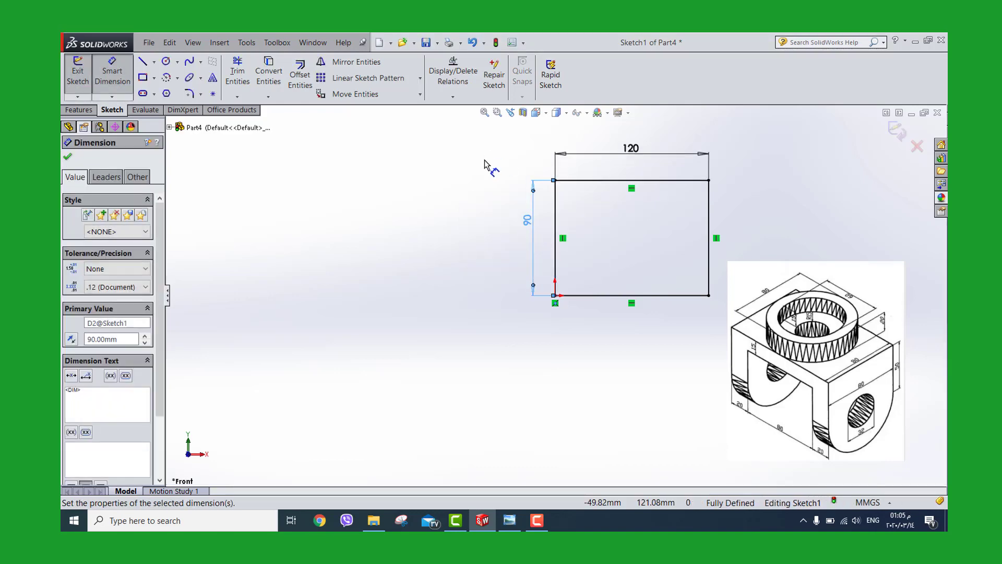
key("f")
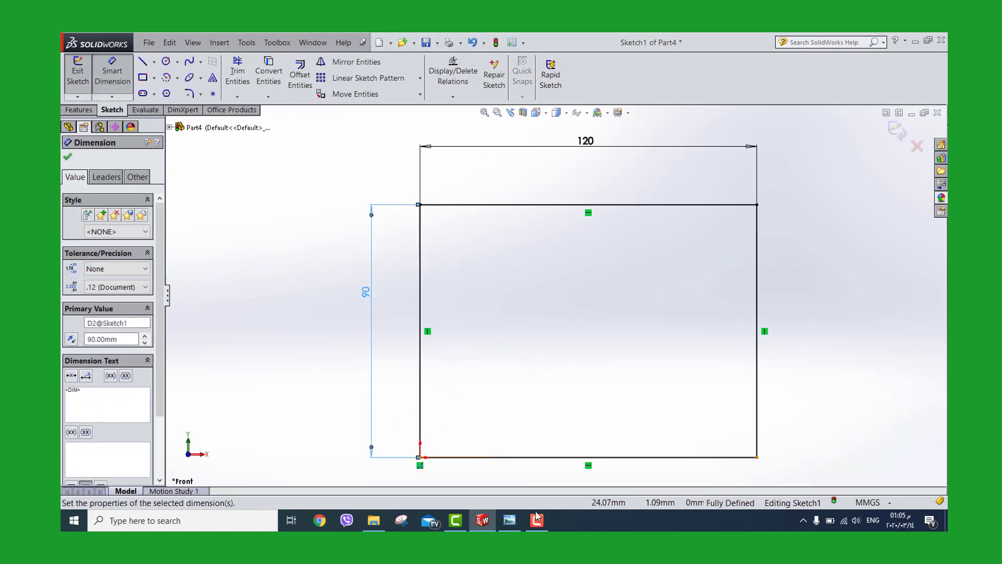
left_click(519, 521)
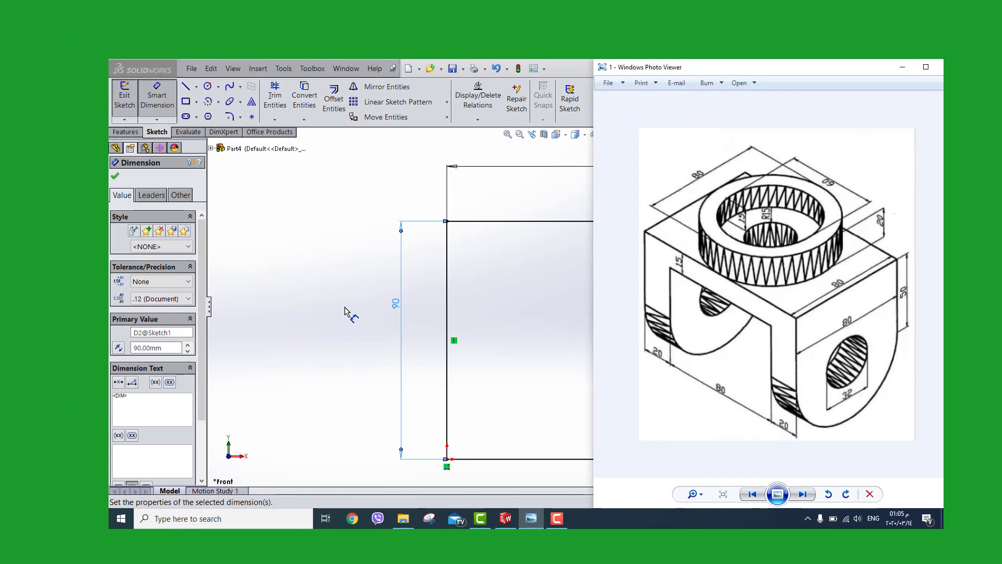
Extrude the 120 × 90 rectangle 80 mm in the reversed direction into a solid block.
left_click(126, 132)
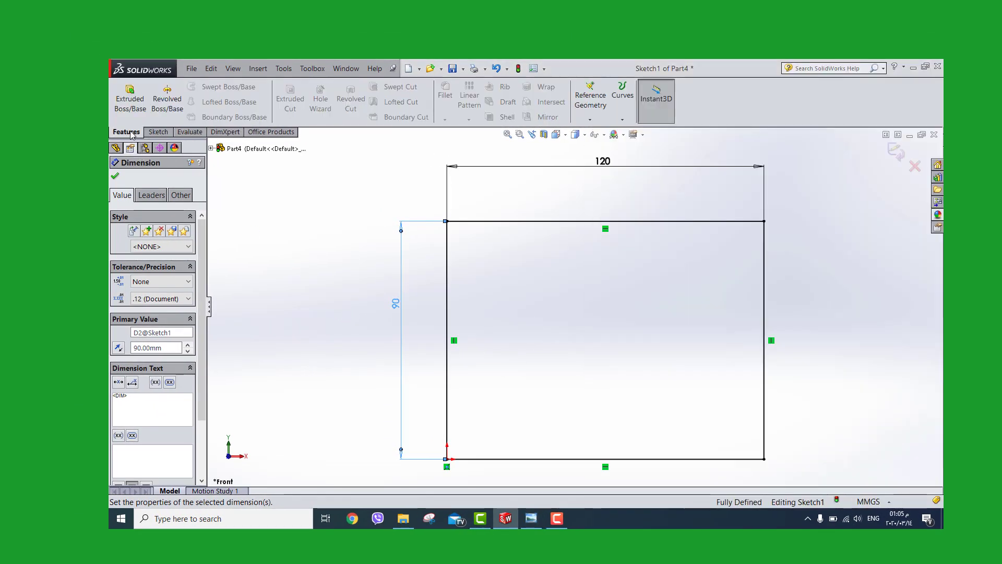
left_click(130, 99)
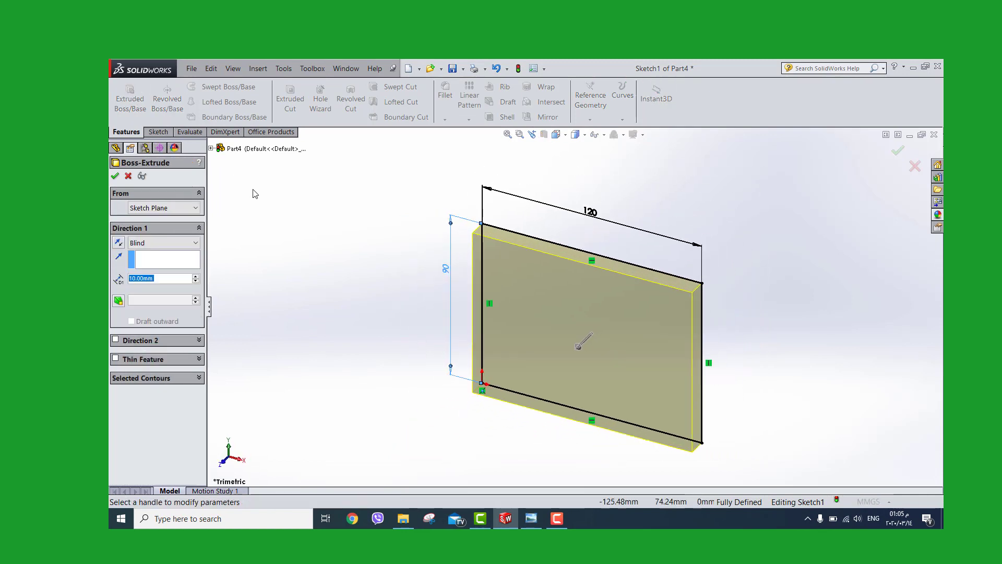
left_click(119, 243)
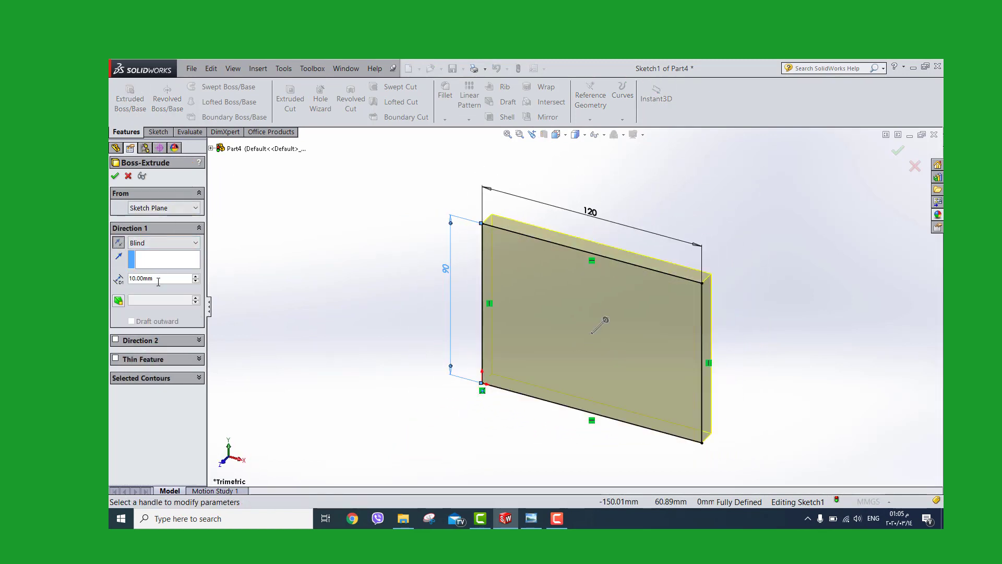
double_click(158, 282)
type("80")
key("Return")
left_click(115, 176)
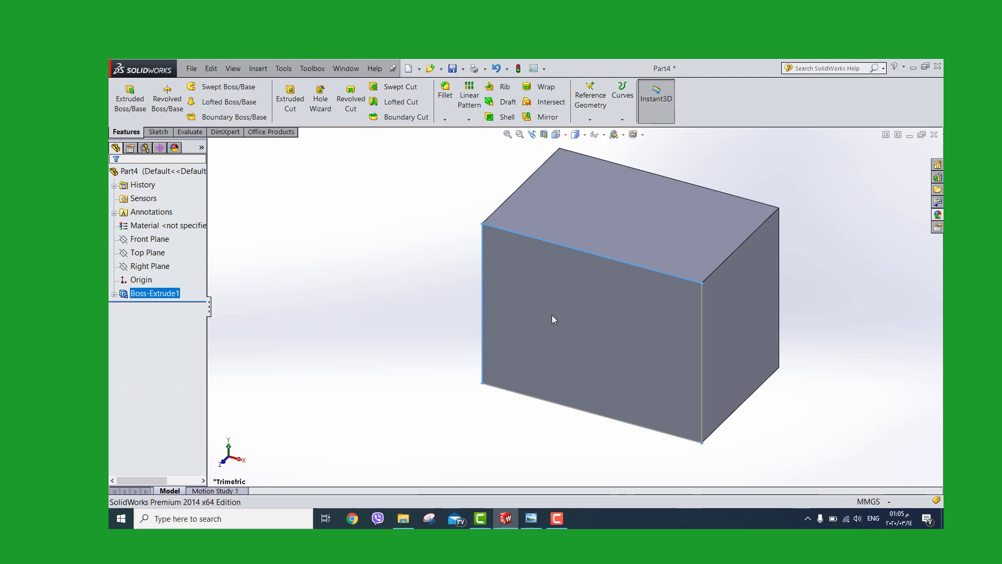
left_click(532, 517)
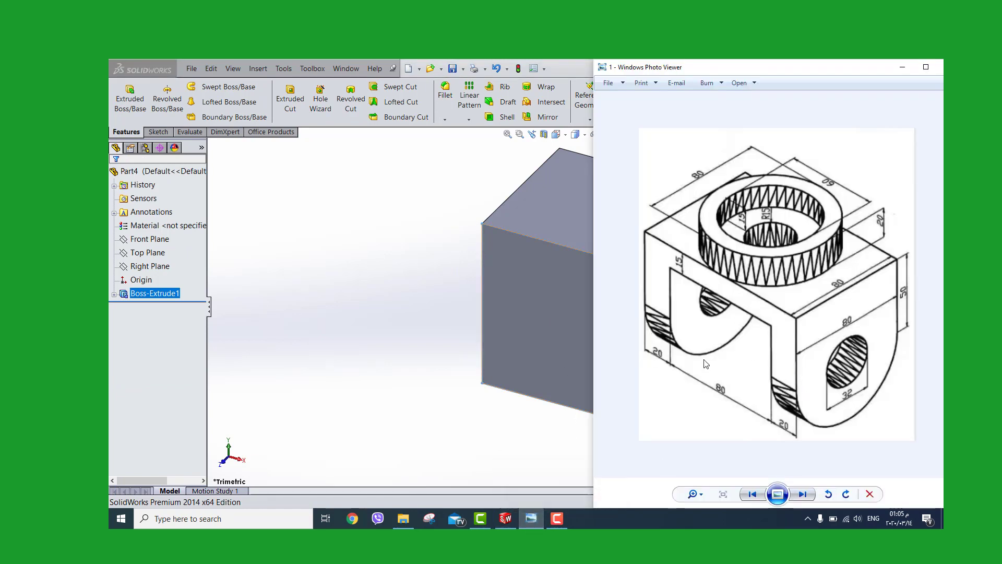
Sketch a rectangle from the bottom edge on the block's front face, viewed face-on.
left_click(538, 383)
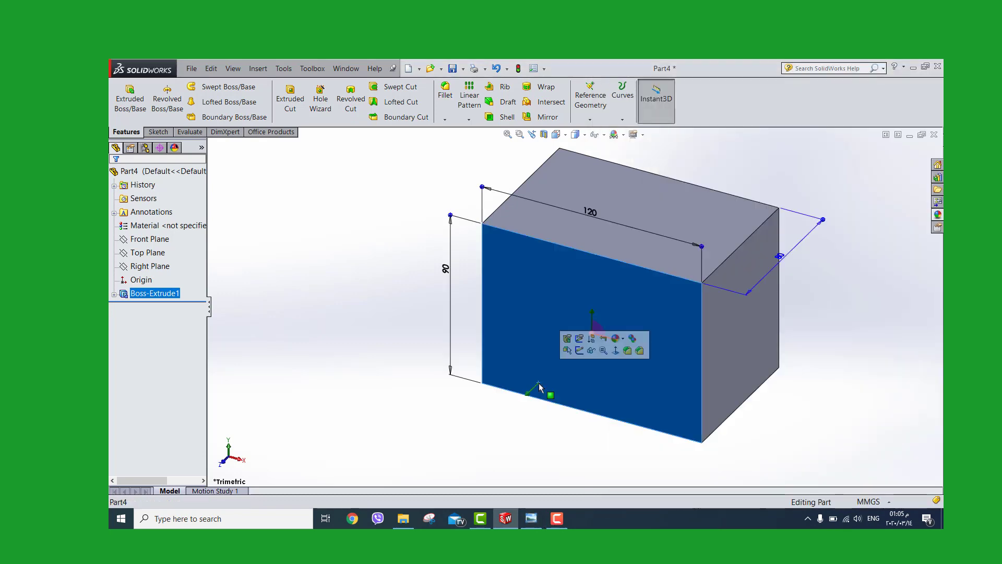
left_click(580, 351)
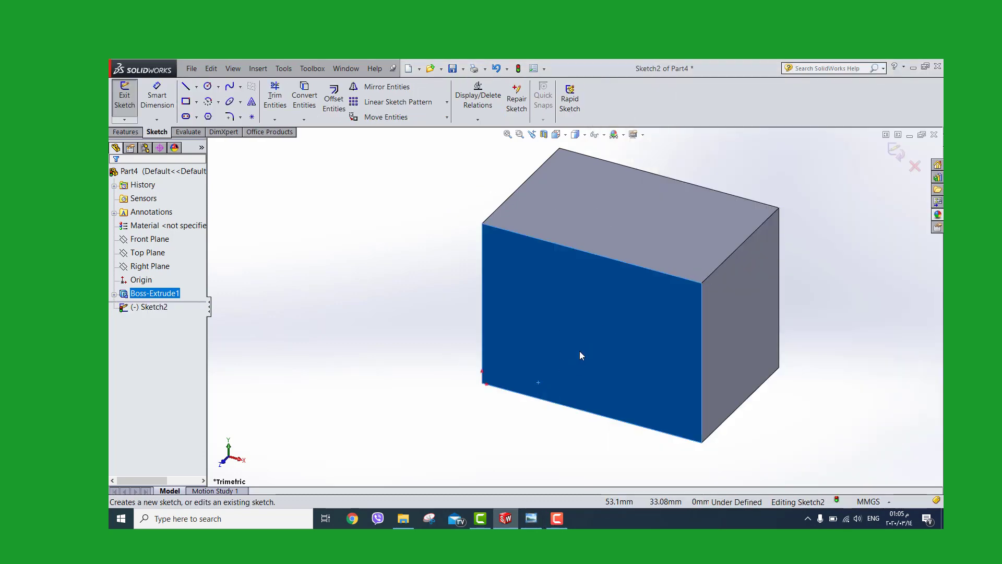
key("space")
left_click(578, 352)
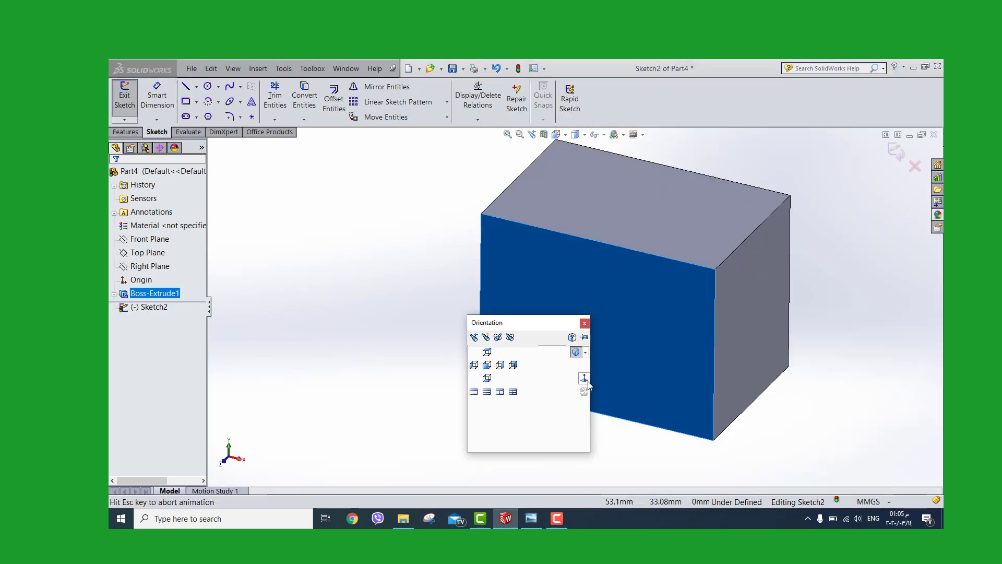
left_click(186, 101)
left_click(463, 455)
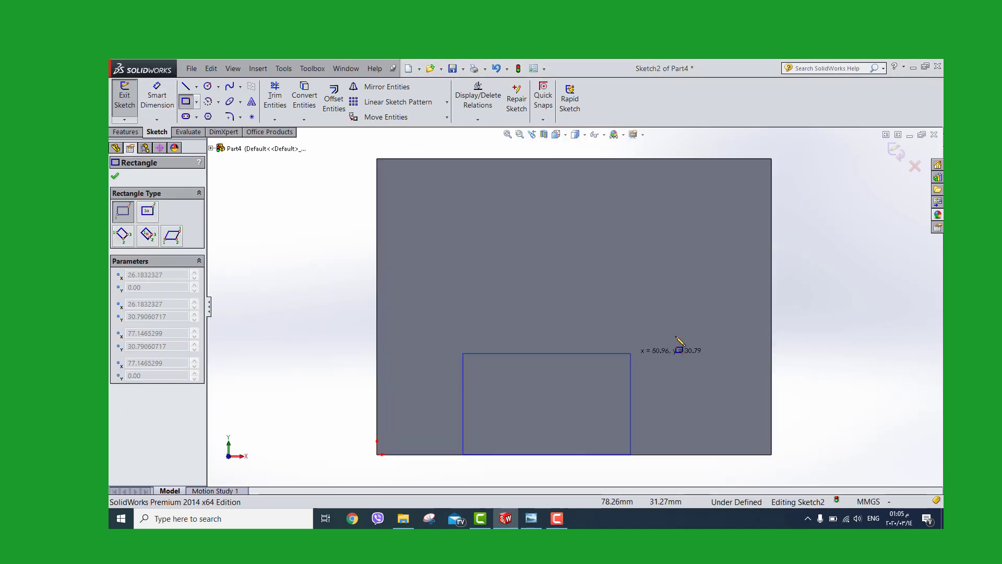
left_click(687, 308)
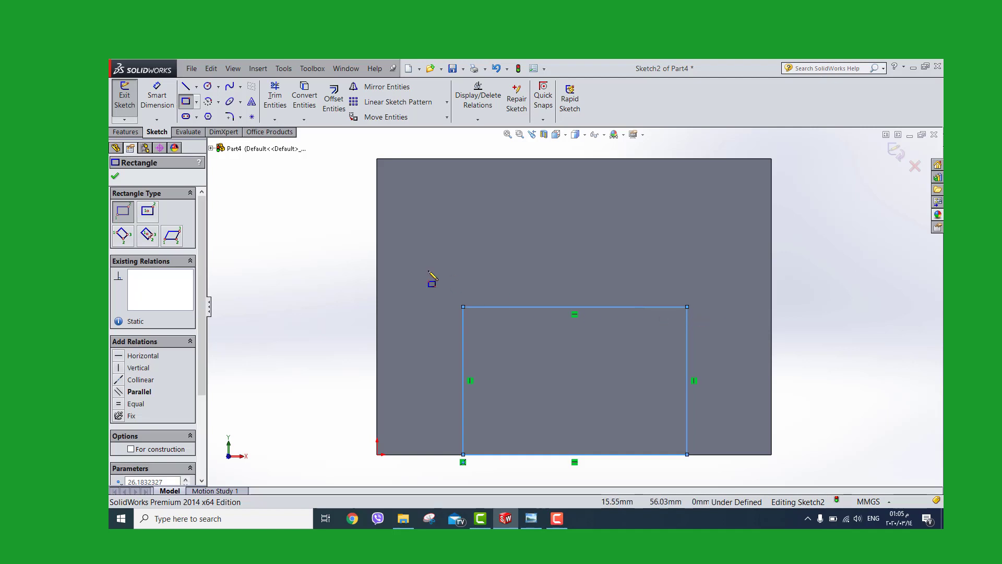
Dimension the opening's sides 20 mm in from the block's left and right edges.
left_click(147, 98)
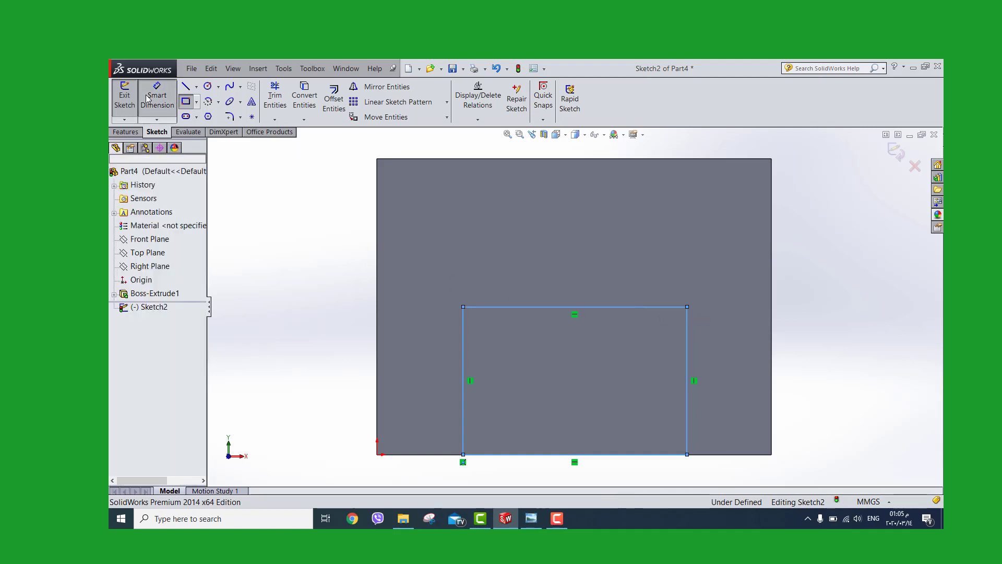
left_click(381, 394)
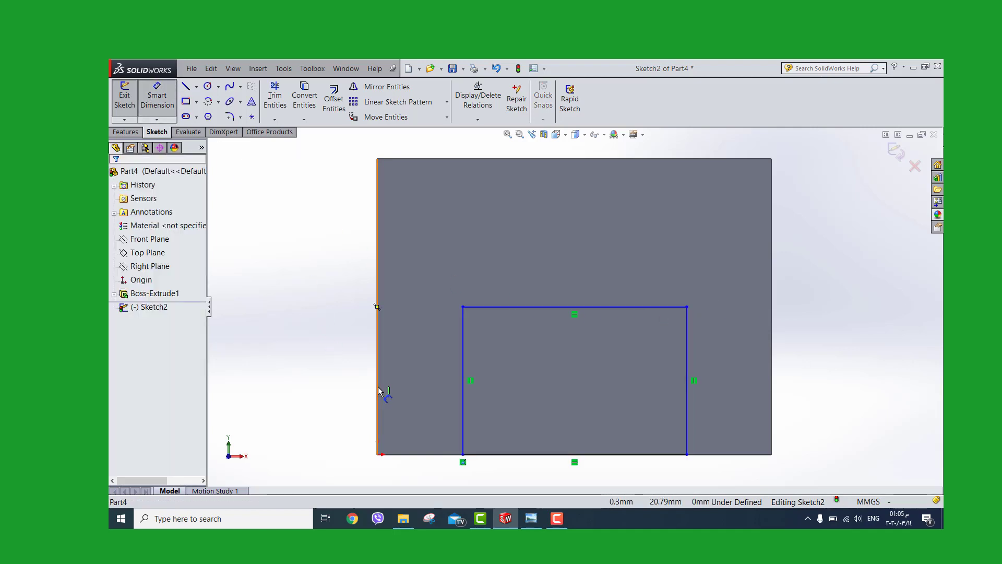
left_click(461, 390)
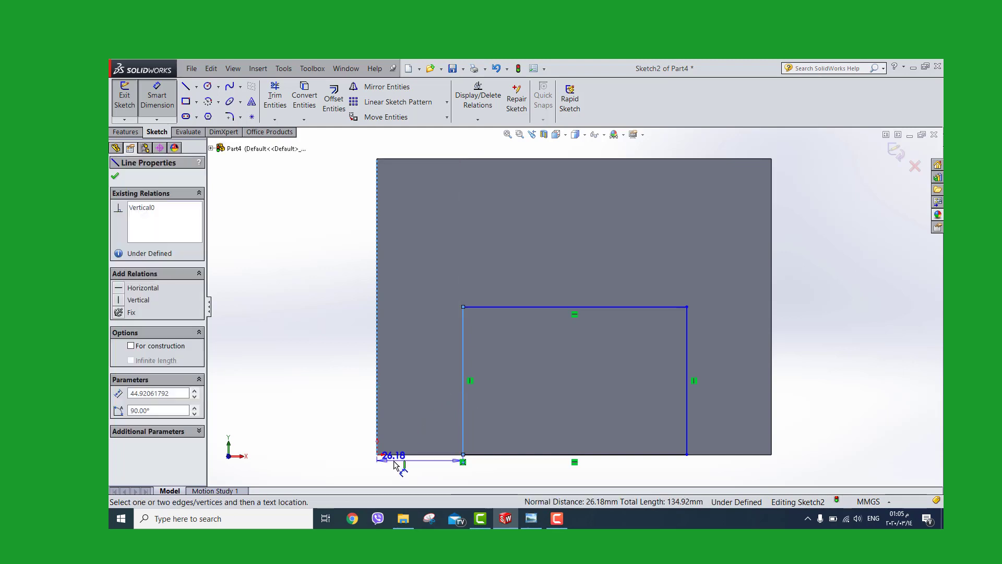
left_click(418, 483)
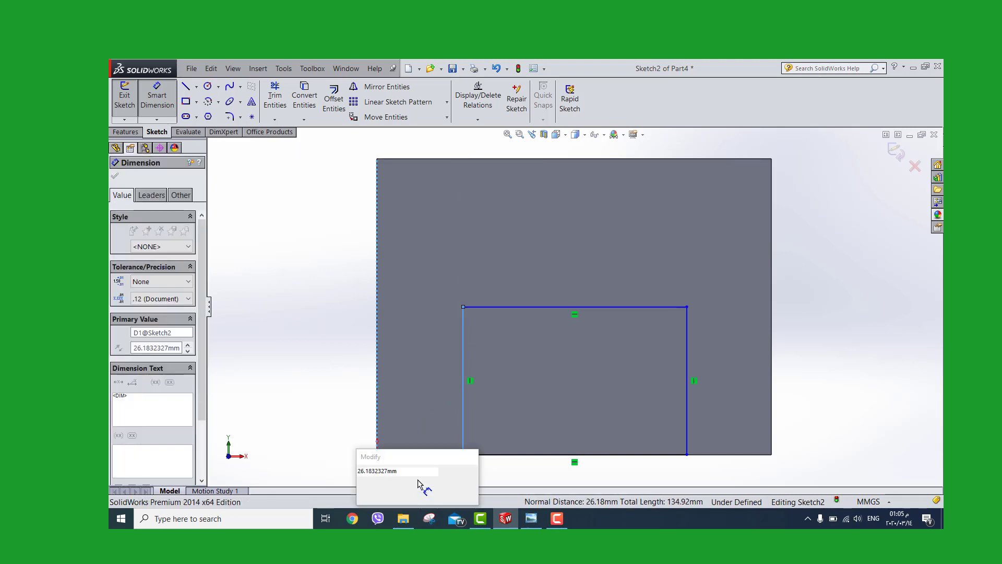
type("20")
key("Return")
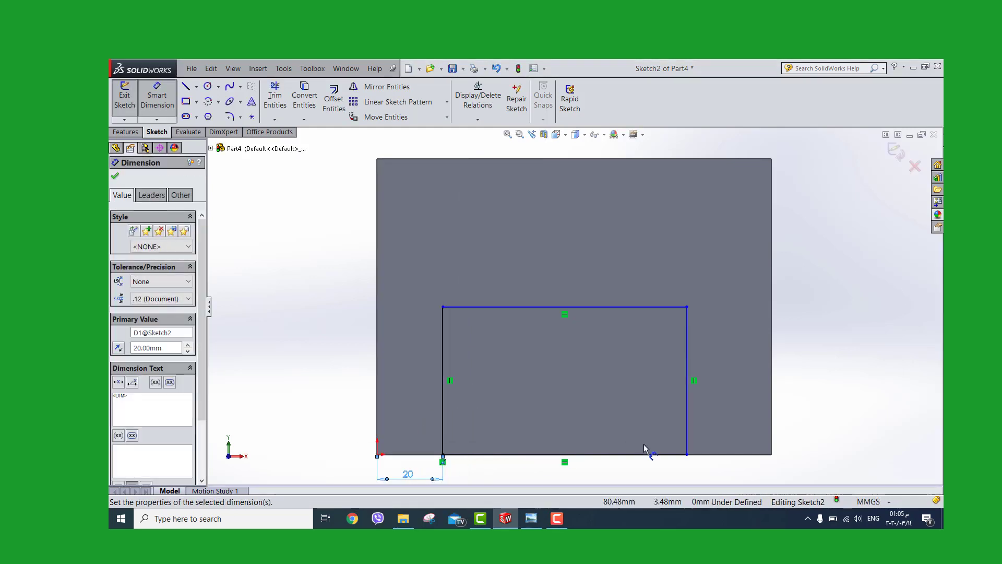
left_click(688, 443)
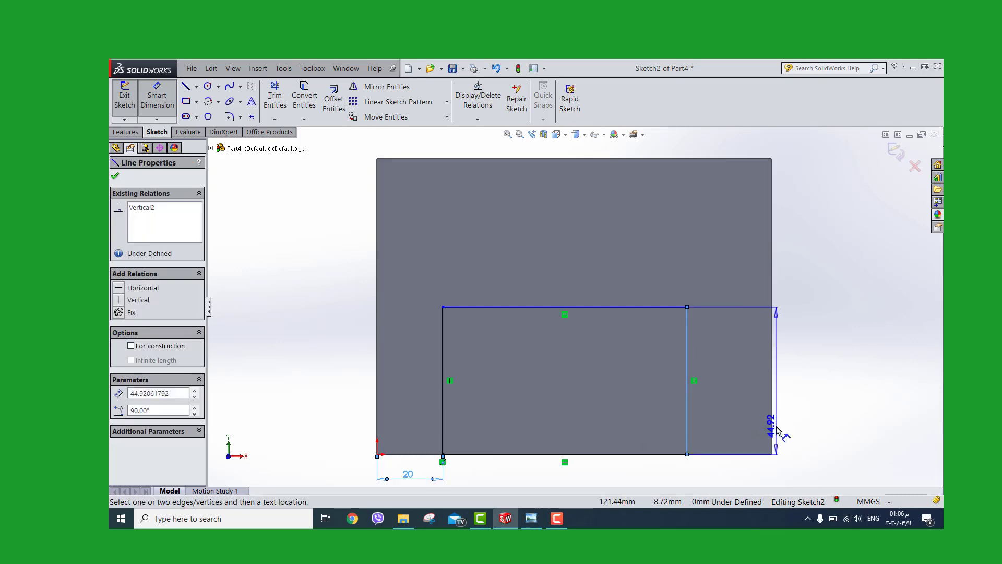
left_click(773, 429)
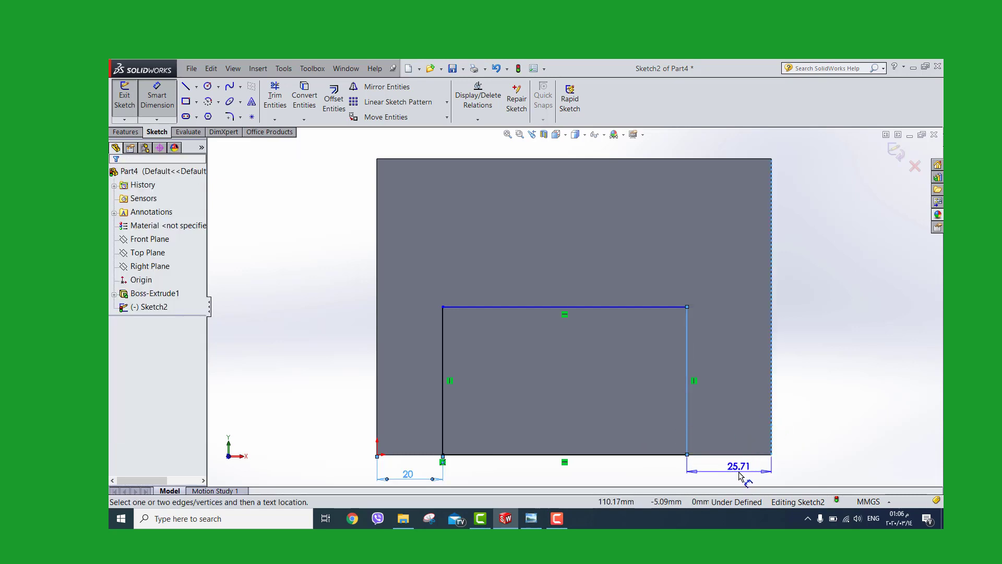
left_click(744, 473)
type("20")
key("Return")
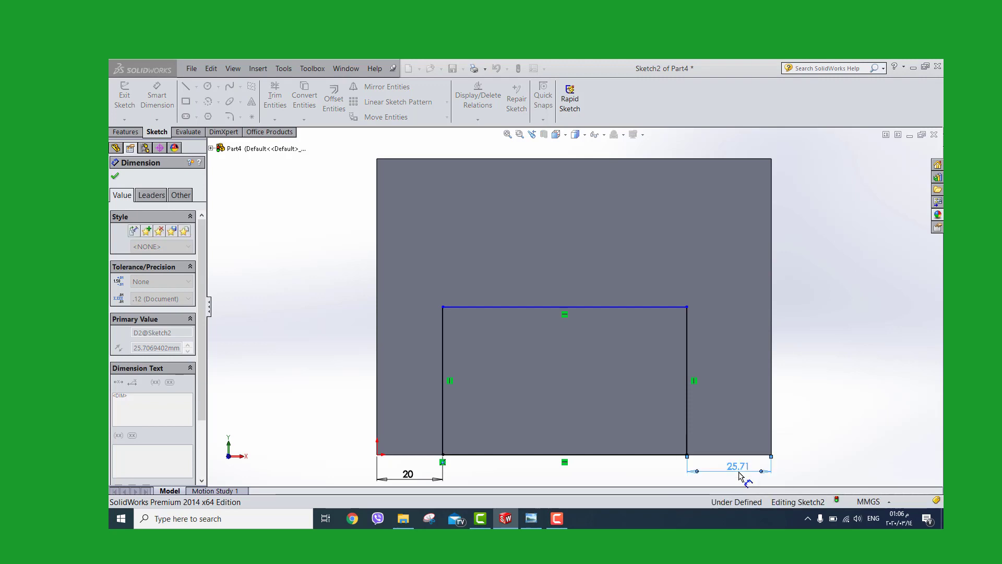
key("Escape")
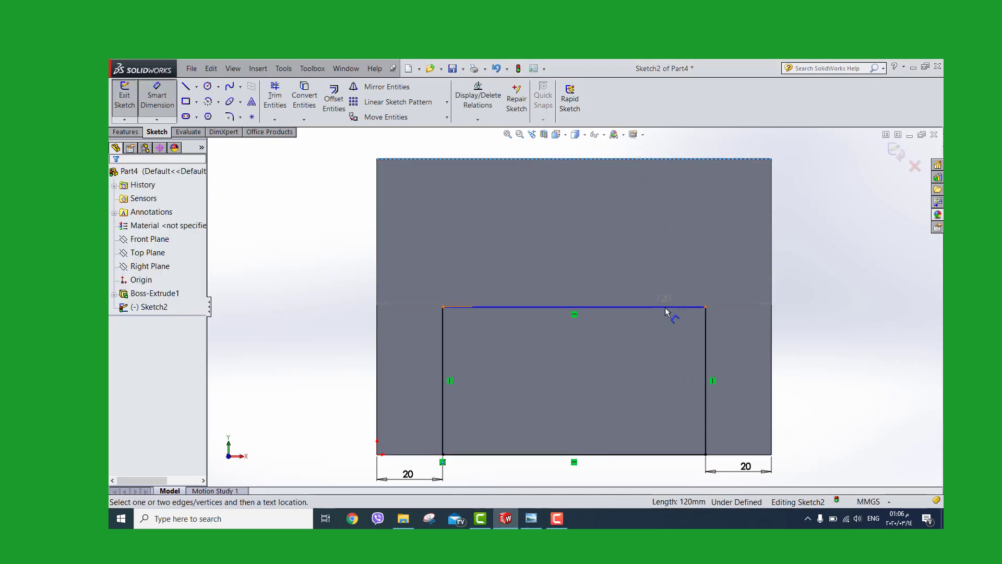
Set the opening's top line 15 mm below the block's top edge and fit the view.
left_click(684, 308)
left_click(800, 273)
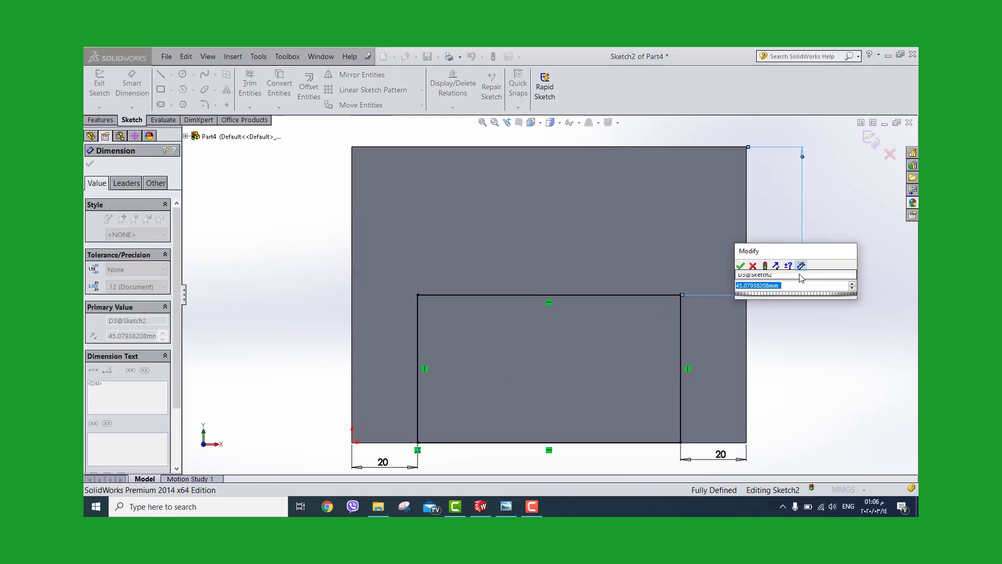
key("Return")
type("15")
key("Return")
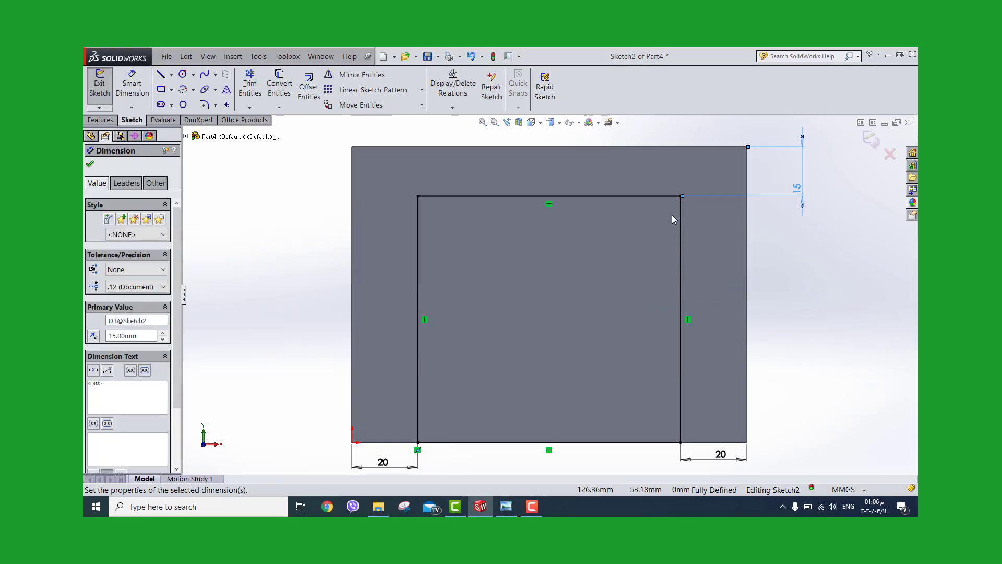
left_click(483, 122)
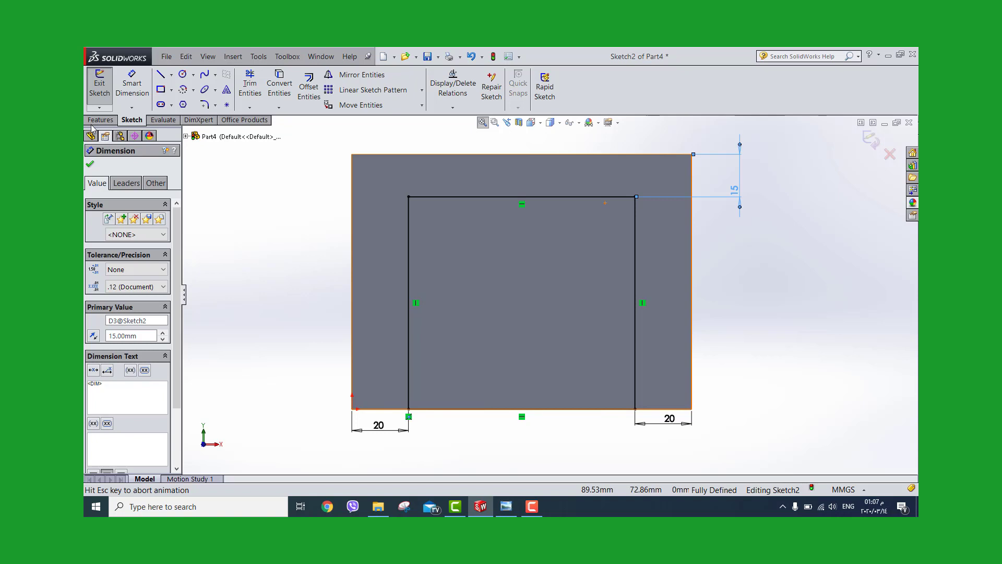
Extruded-cut the rectangle Through All the block, viewed in isometric.
left_click(101, 120)
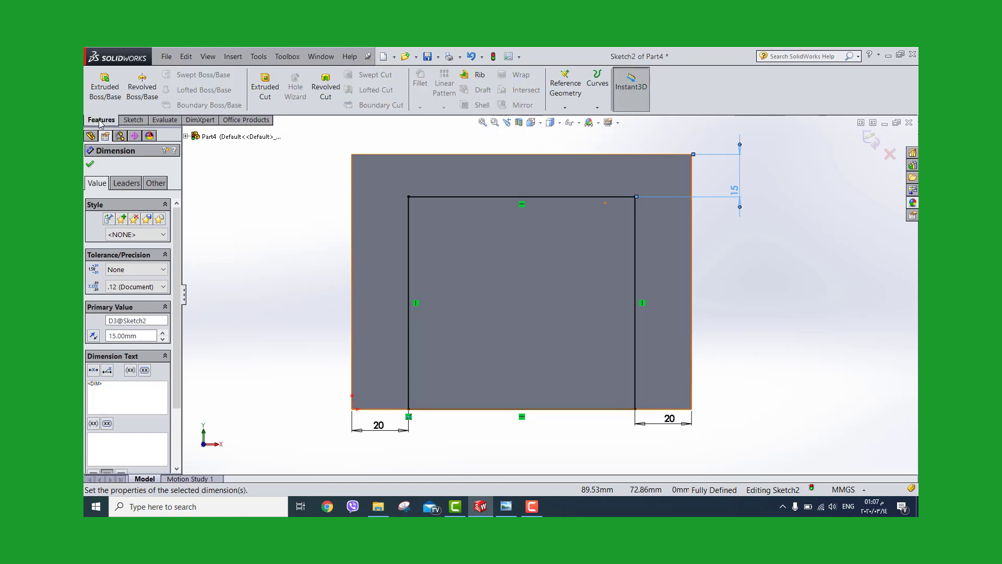
left_click(276, 89)
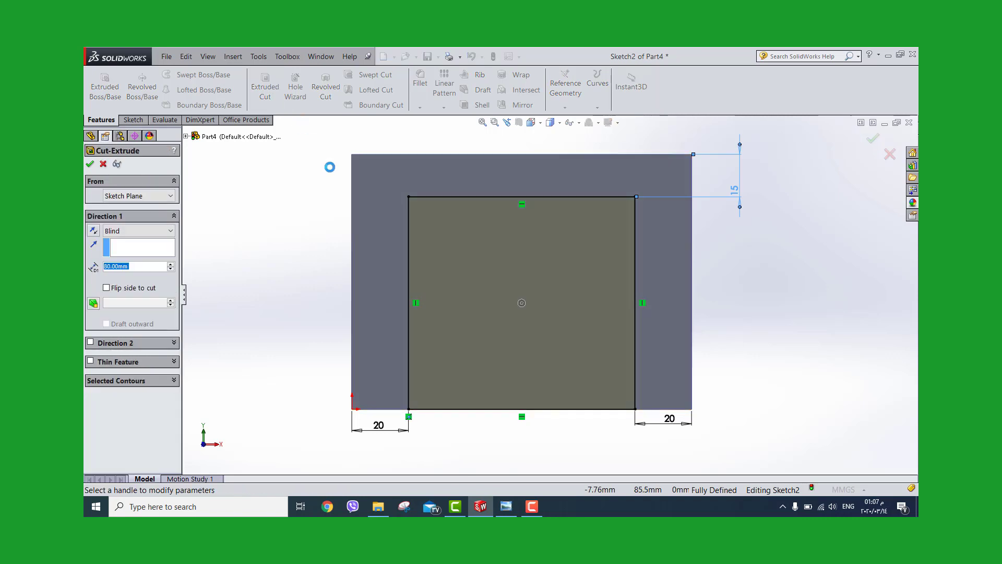
key("BackSpace")
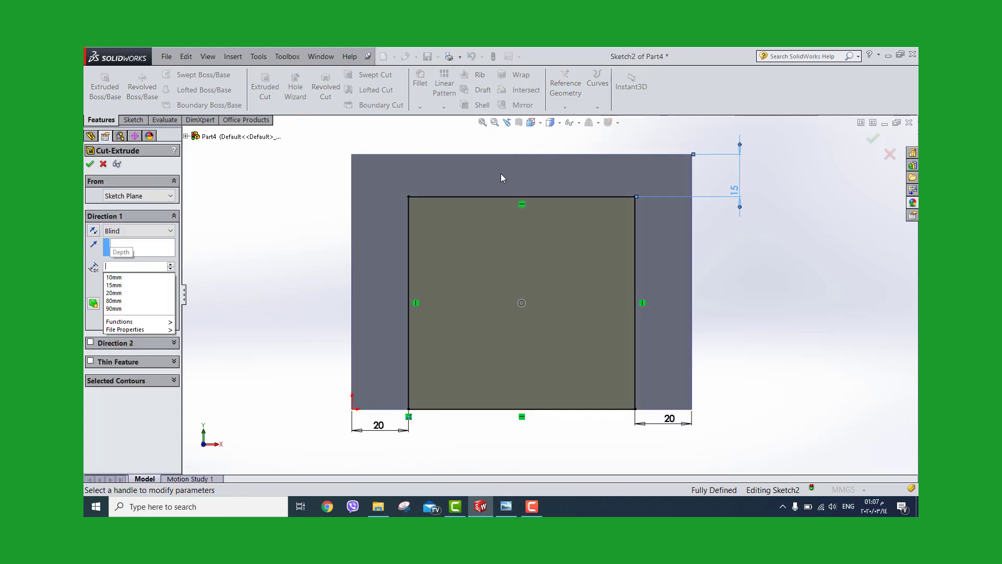
left_click(531, 122)
left_click(581, 150)
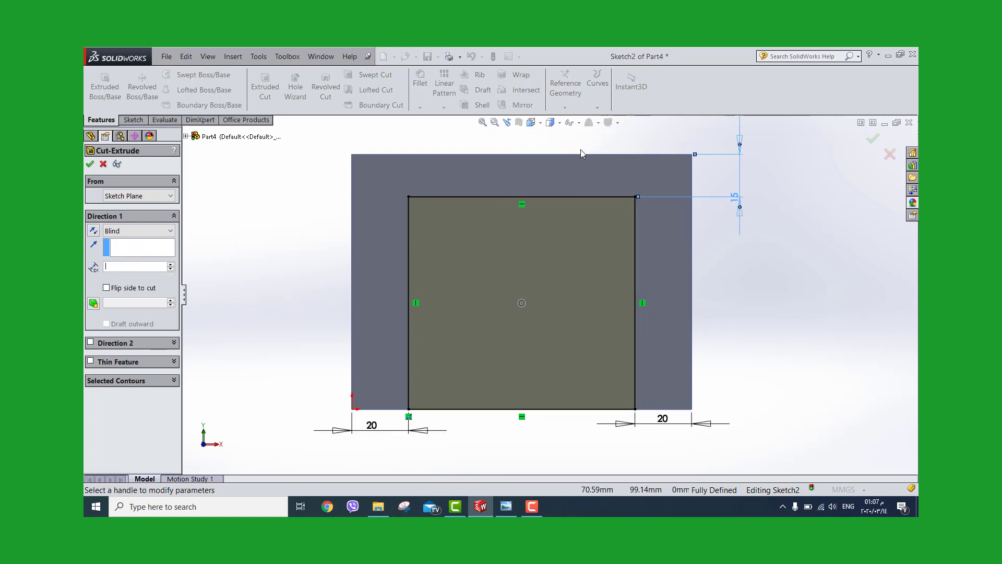
type("90")
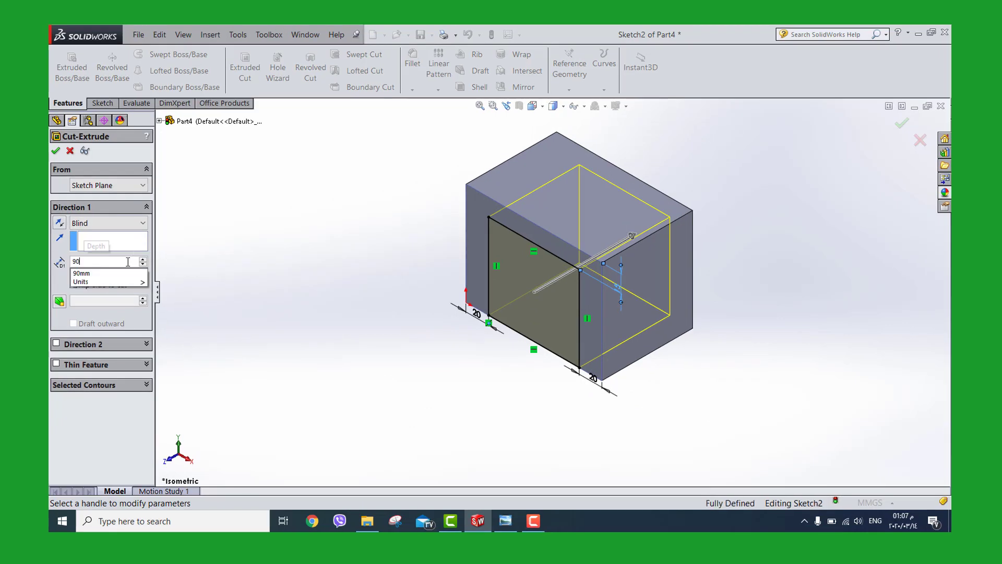
key("Return")
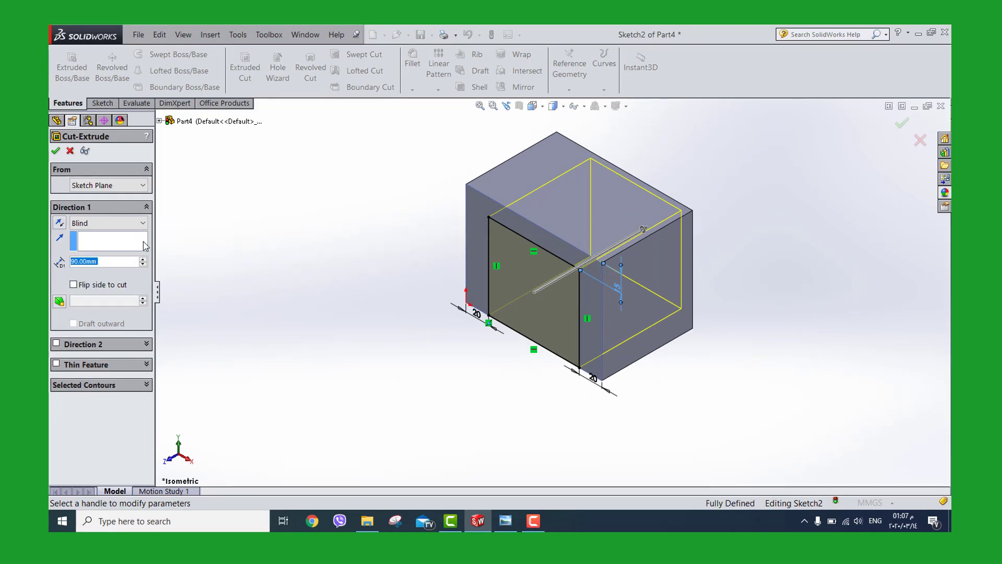
left_click(131, 223)
left_click(130, 245)
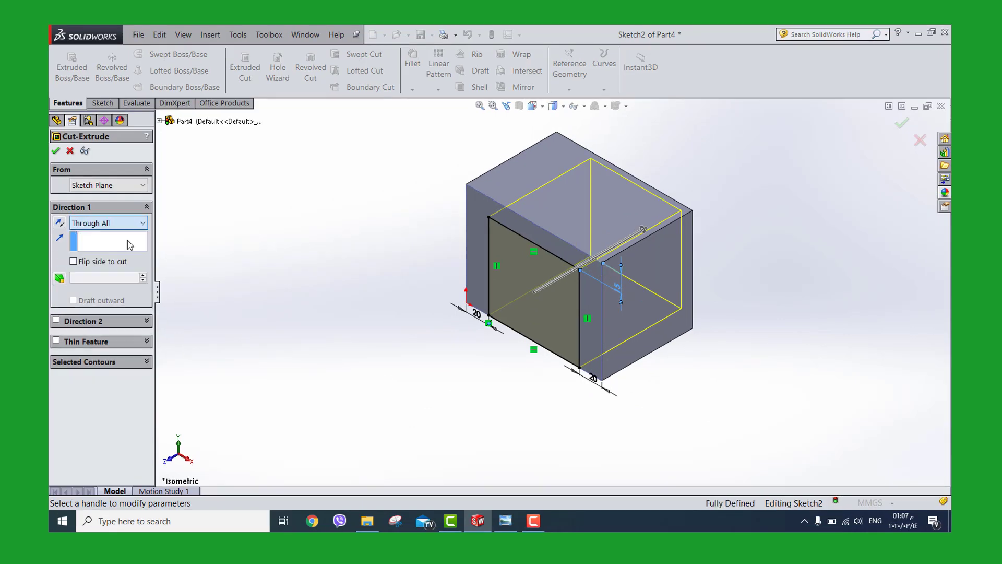
left_click(56, 152)
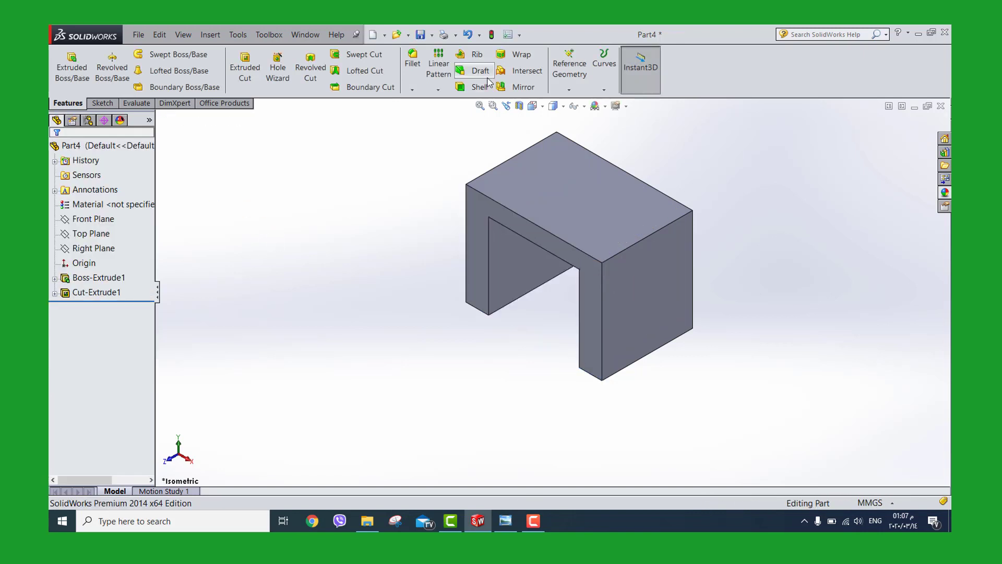
Fit the U-shaped part to the view and bring up the reference drawing.
left_click(481, 106)
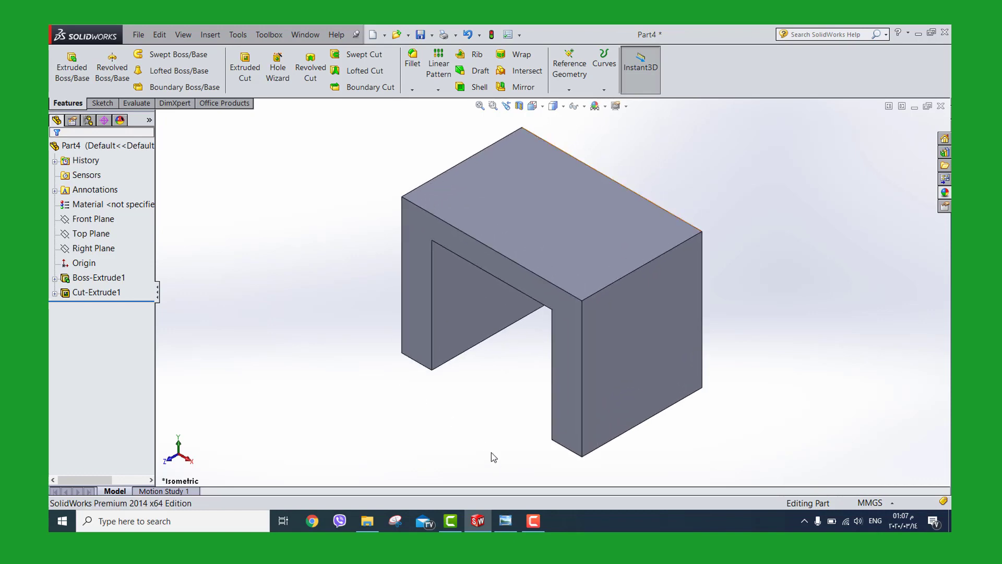
left_click(513, 521)
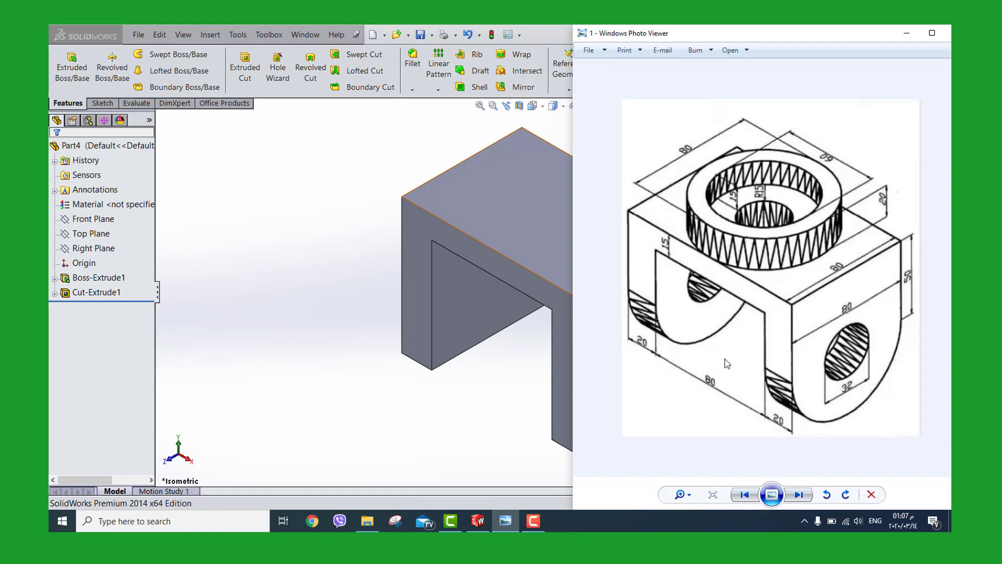
Return to SolidWorks and select the block's right face for sketching.
left_click(525, 385)
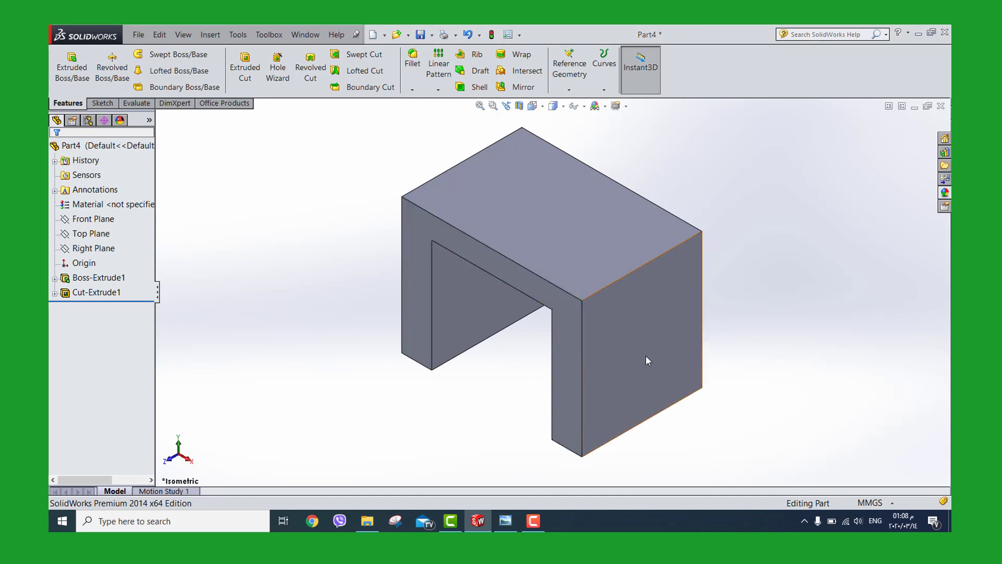
left_click(646, 355)
Sketch a circle on the right face and bring the reference drawing back up.
key("c")
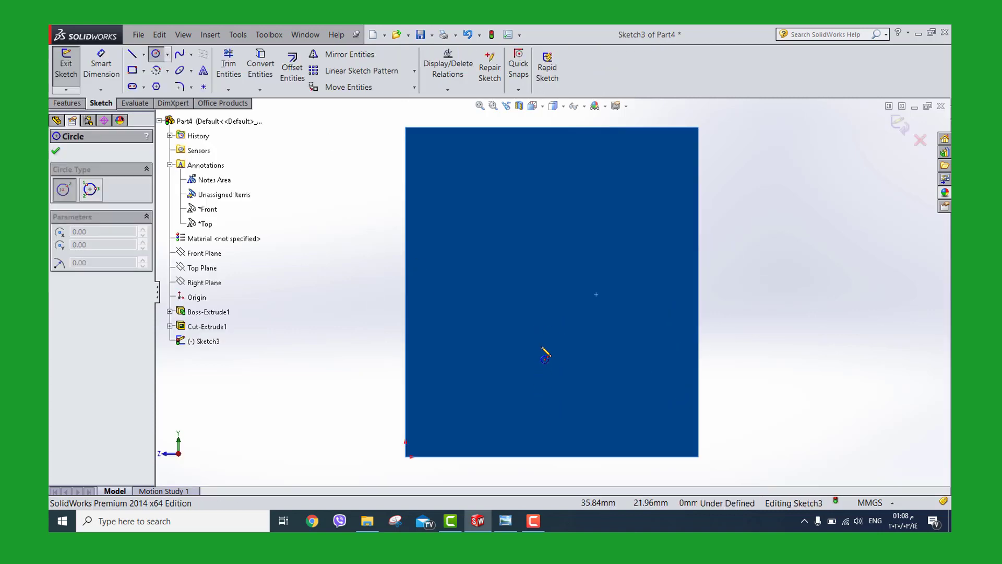
left_click(546, 299)
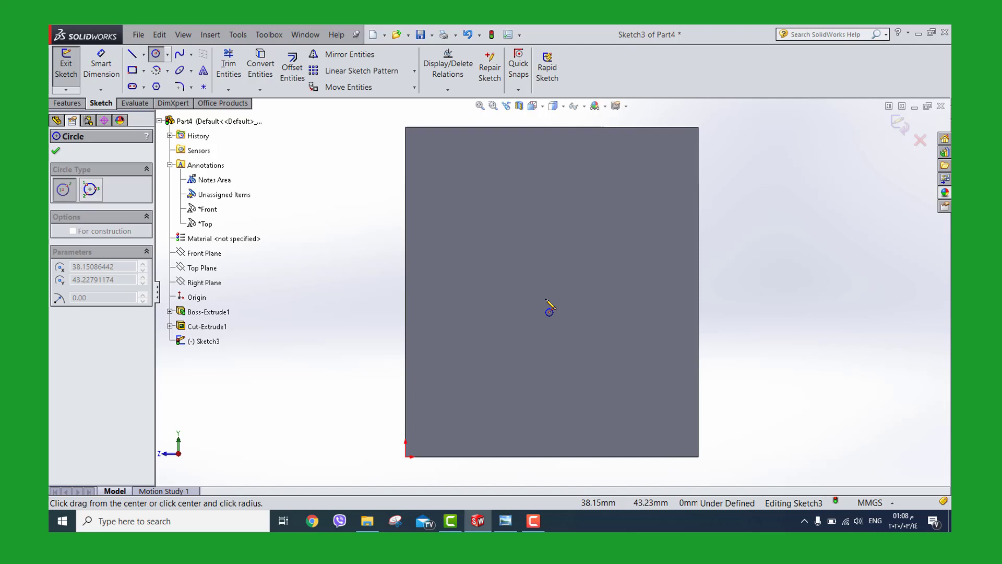
left_click(580, 334)
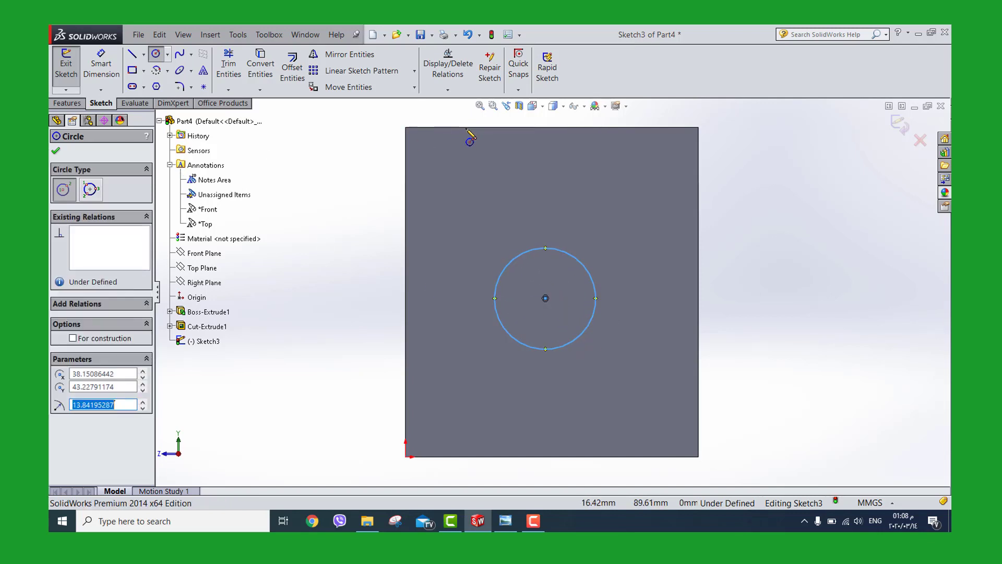
key("d")
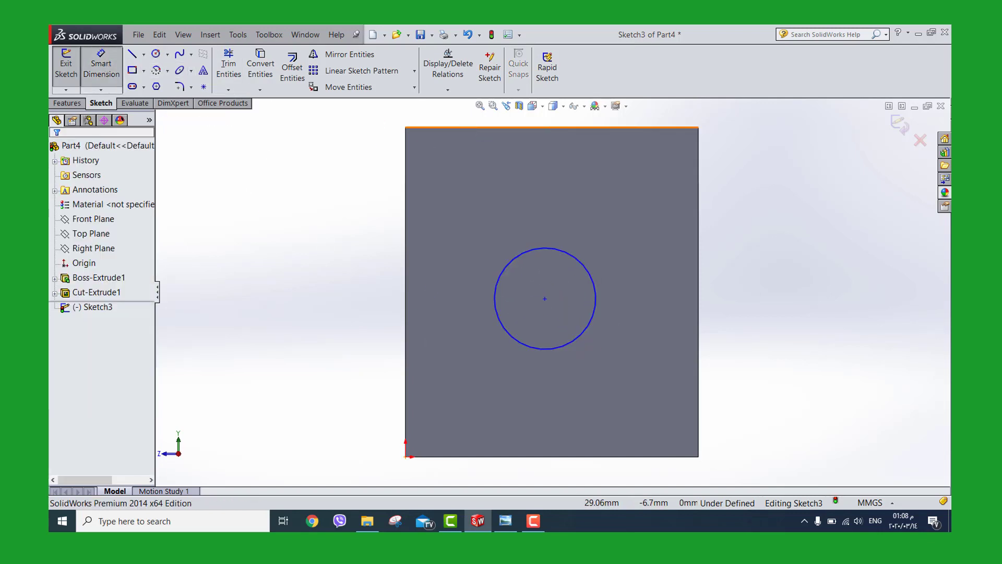
left_click(506, 521)
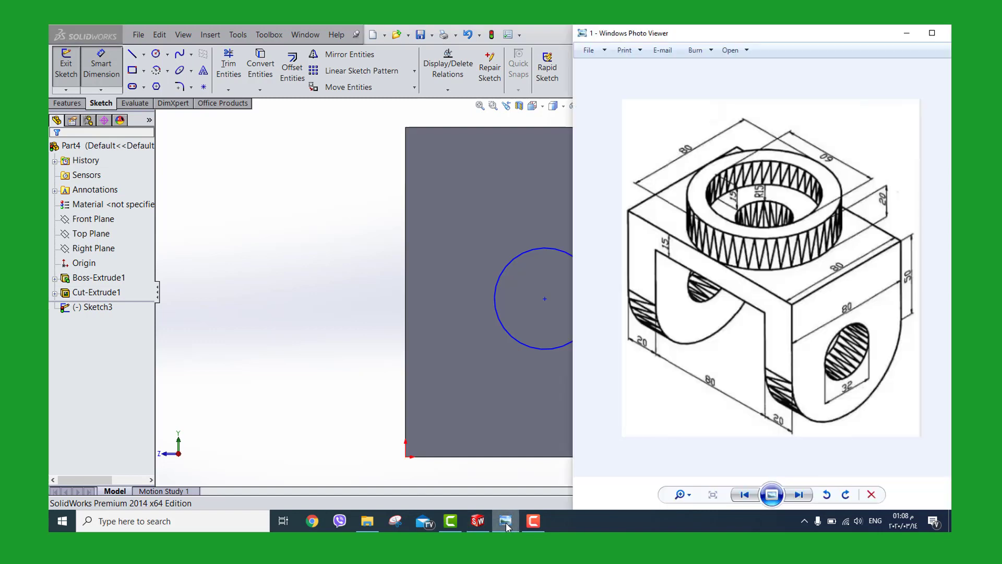
Minimise the Windows Photo Viewer drawing window to reveal the SolidWorks sketch.
left_click(507, 525)
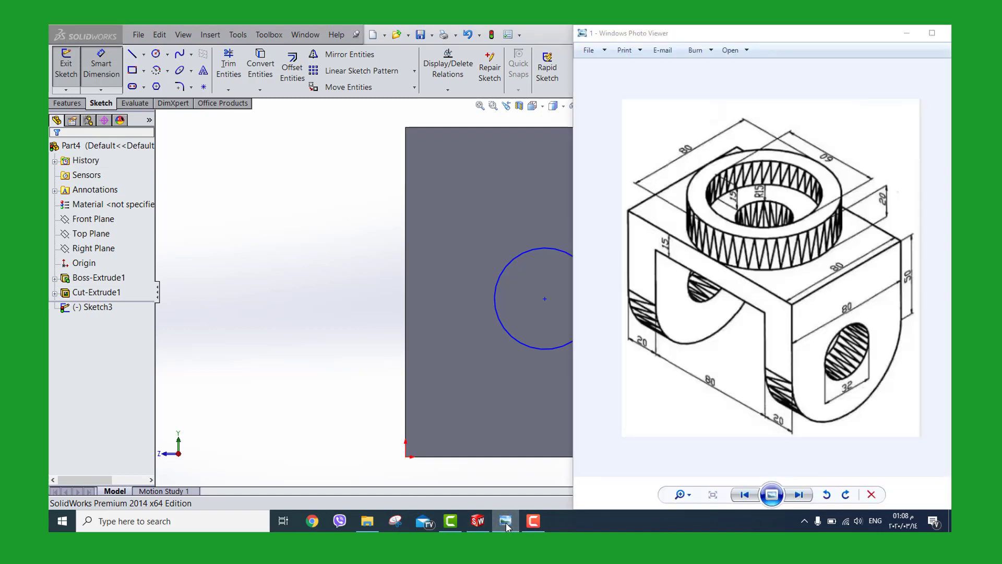
right_click(506, 524)
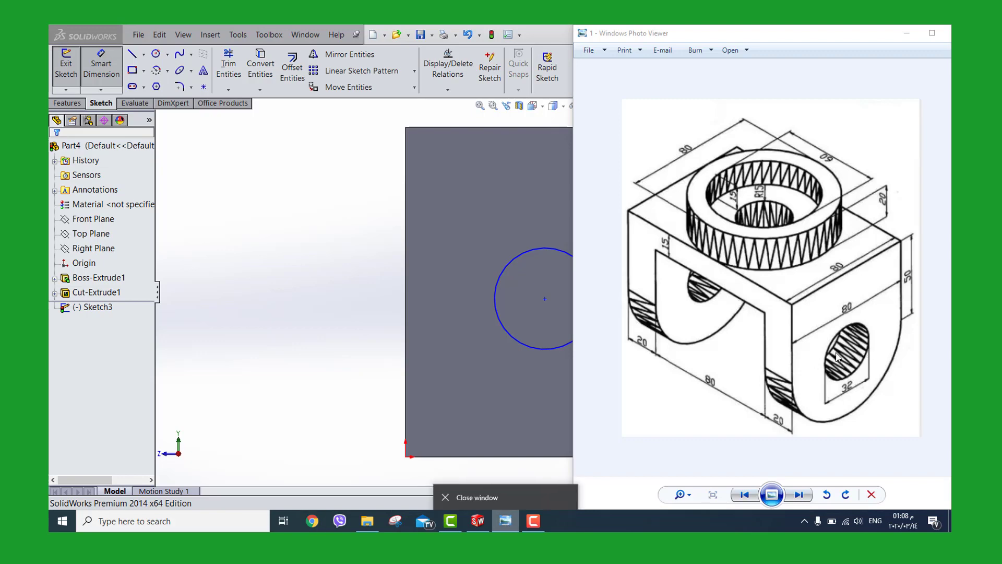
left_click(504, 529)
mouse_move(505, 521)
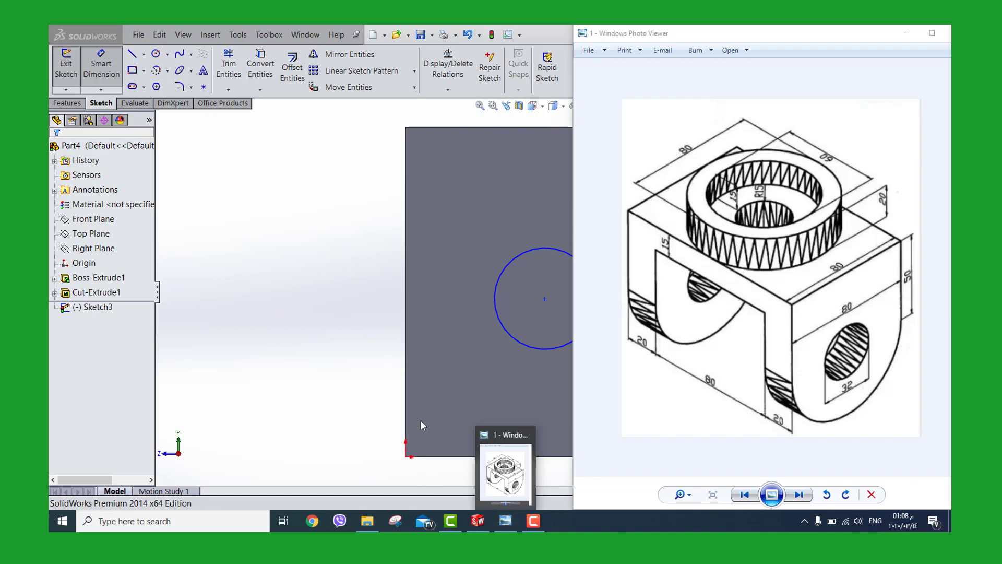
left_click(905, 36)
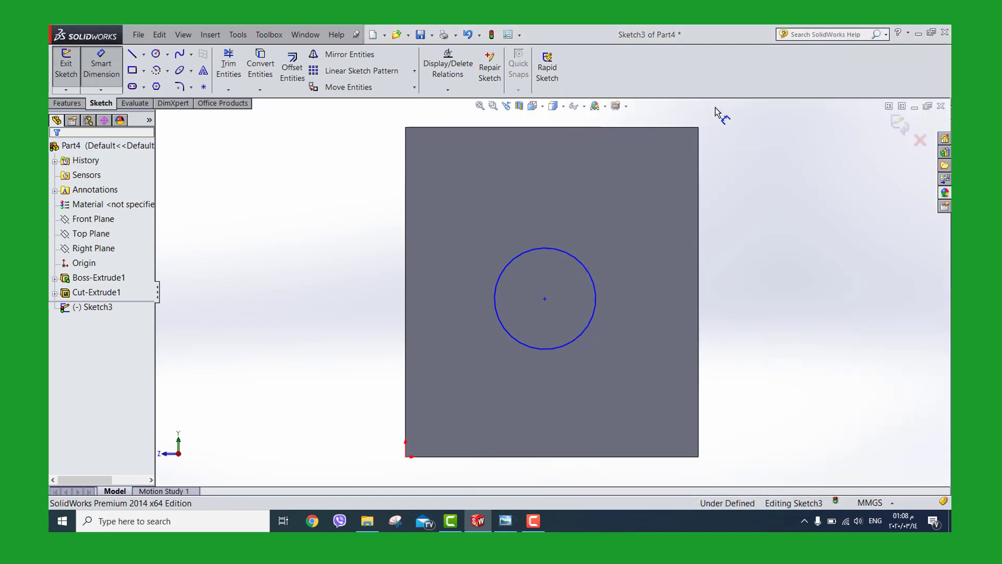
Give the circle a 32 mm diameter.
left_click(577, 264)
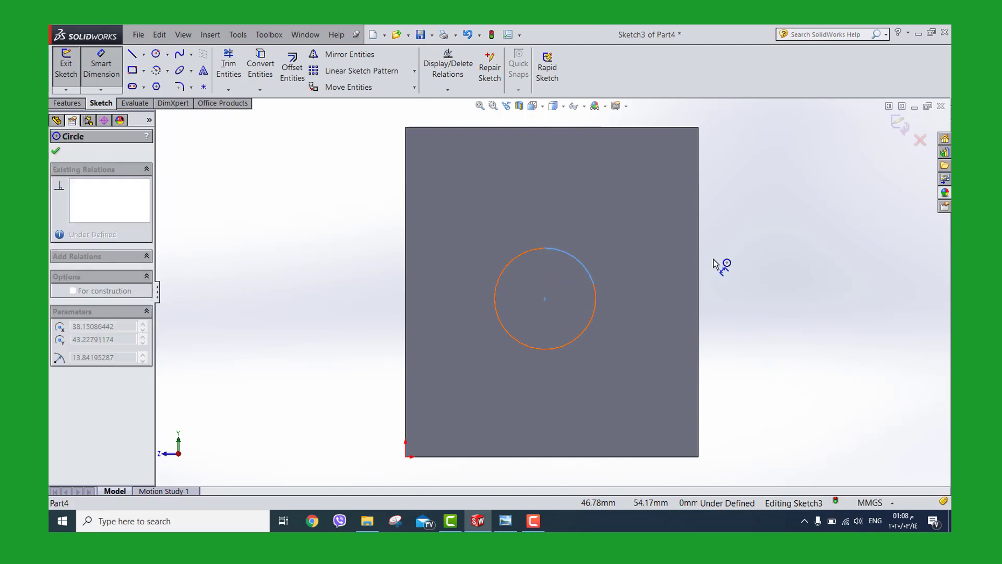
left_click(746, 269)
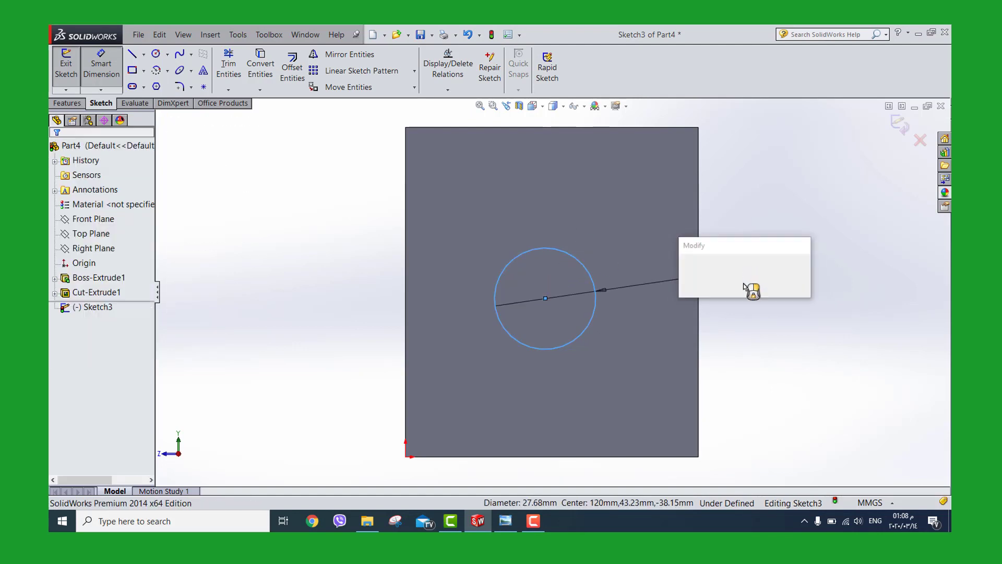
type("32")
key("Return")
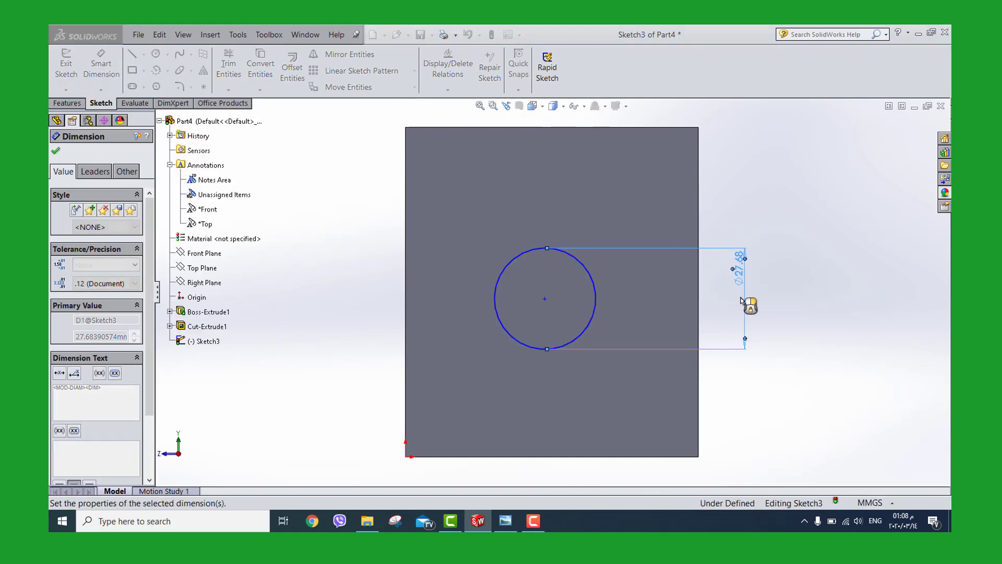
Locate the circle centre 50 mm below the top and 40 mm from the left edge.
left_click(591, 128)
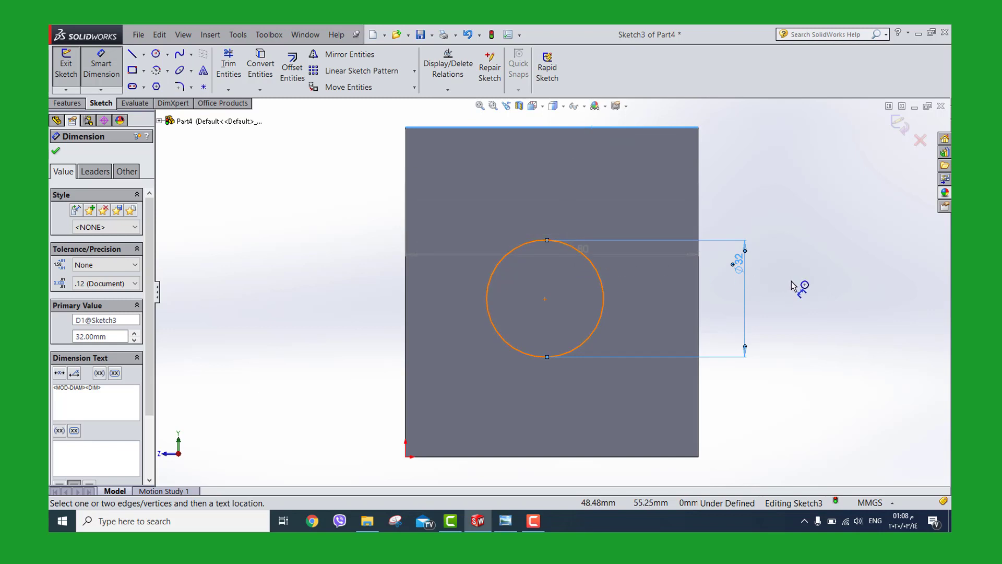
key("Escape")
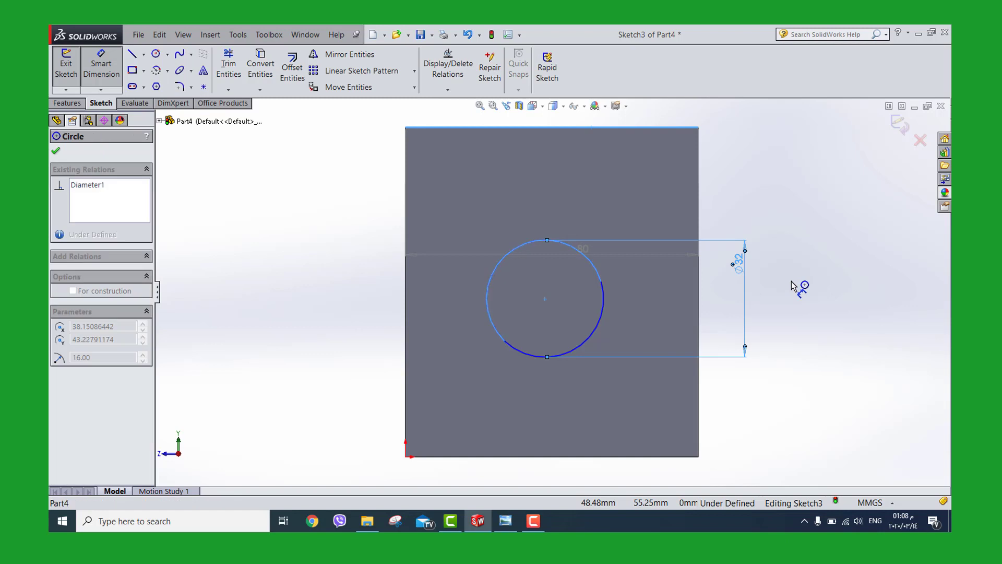
left_click(603, 302)
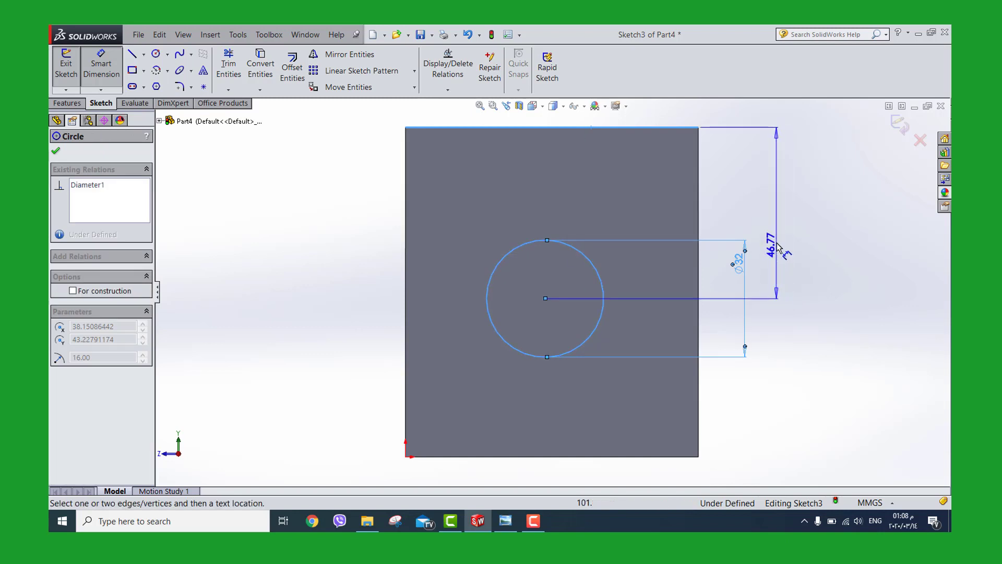
left_click(791, 256)
type("50")
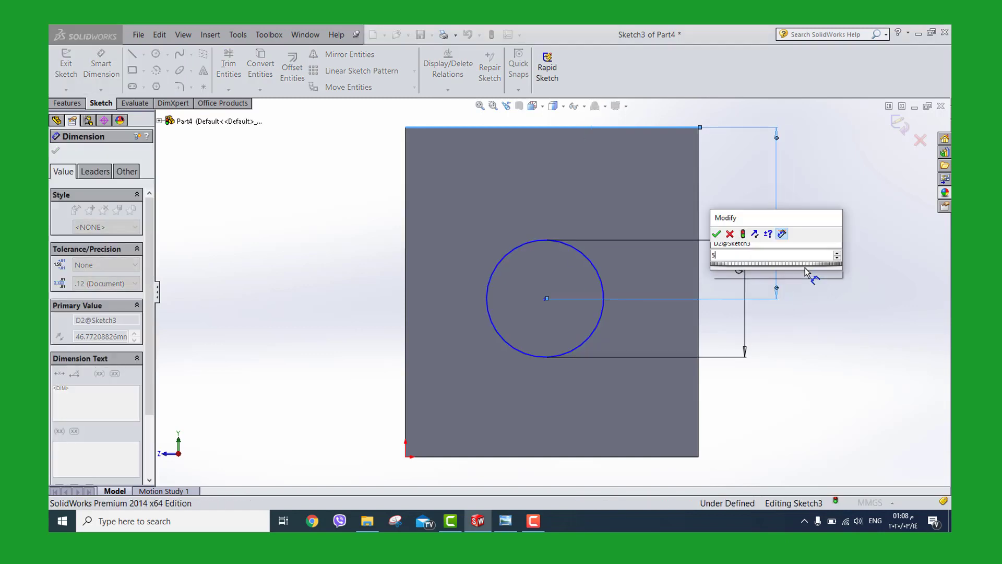
key("Return")
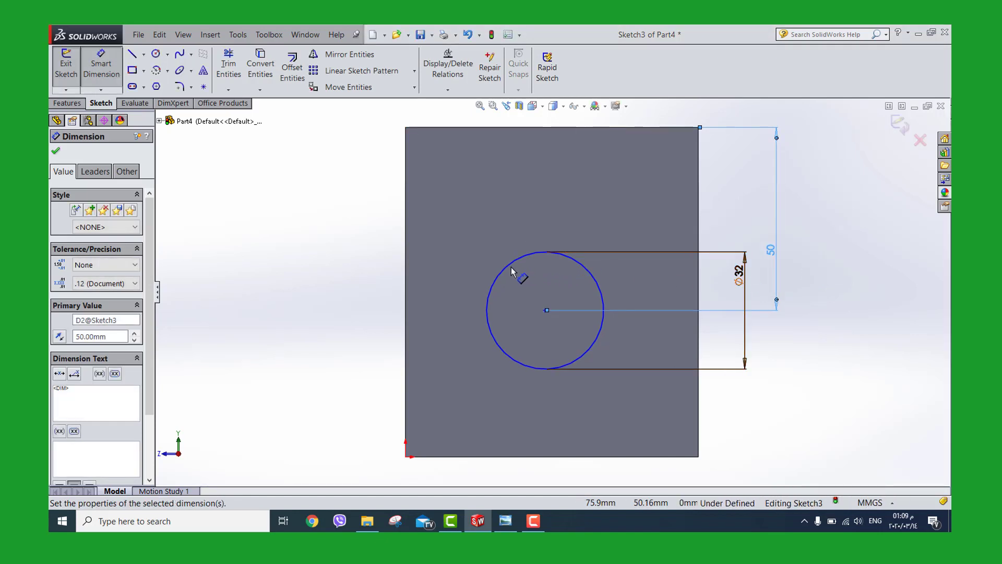
left_click(408, 298)
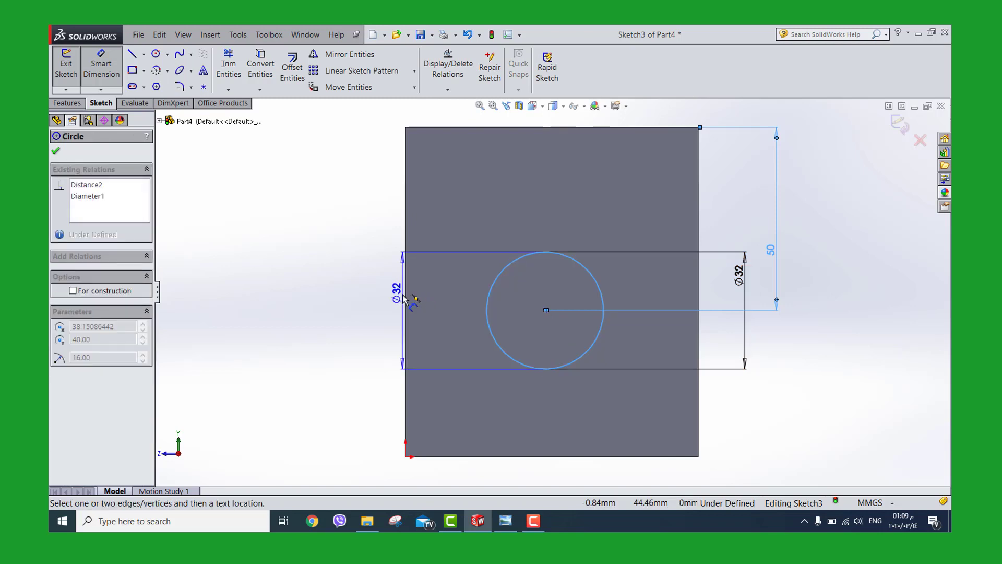
left_click(406, 299)
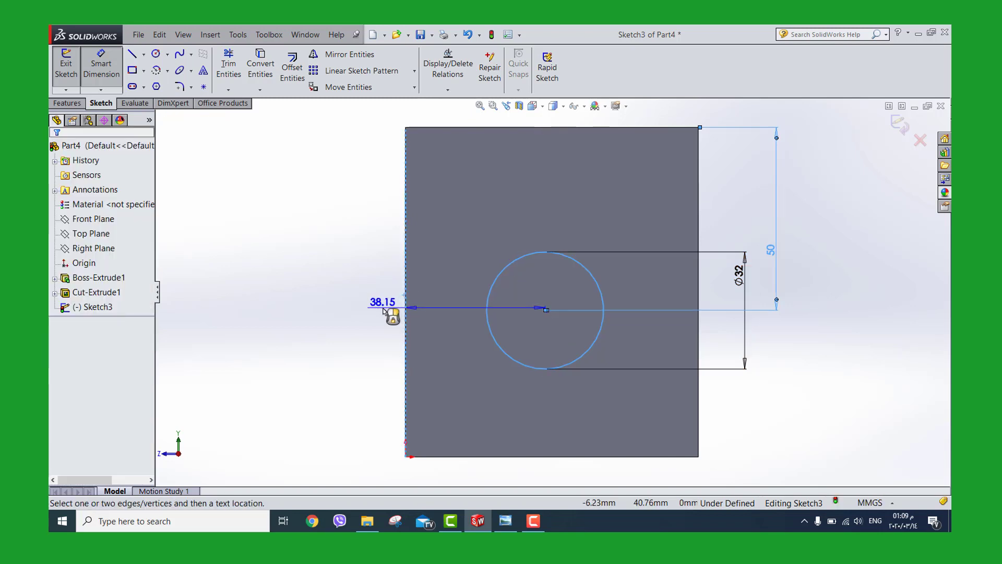
left_click(496, 484)
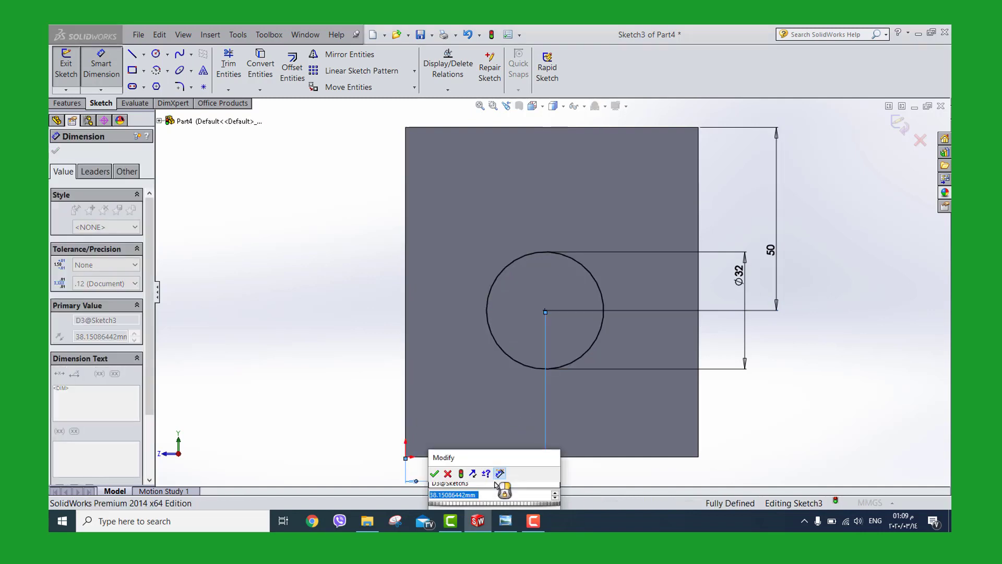
type("40")
key("Return")
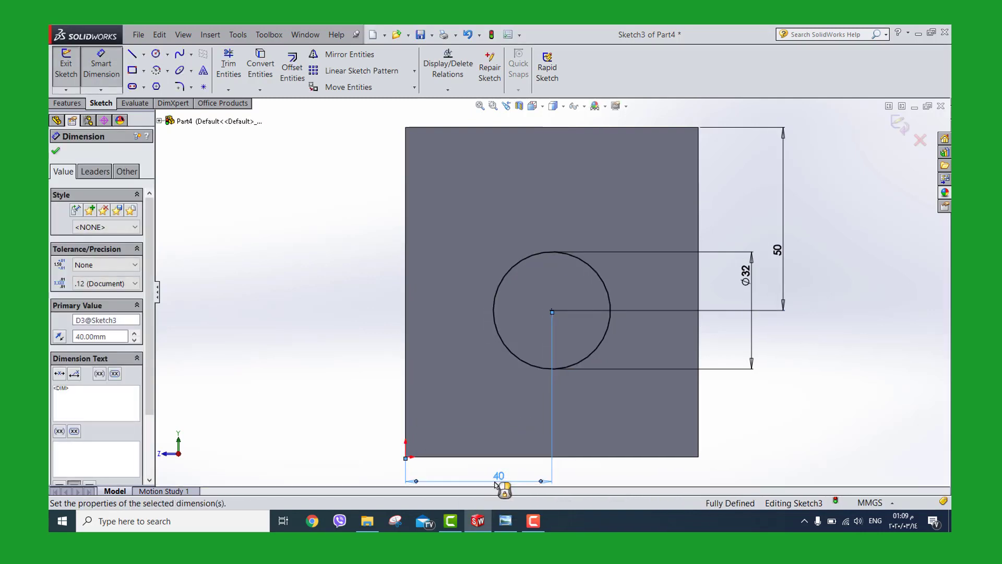
Cut the 32 mm circle Through All to bore both uprights, then bring up the reference drawing.
left_click(68, 103)
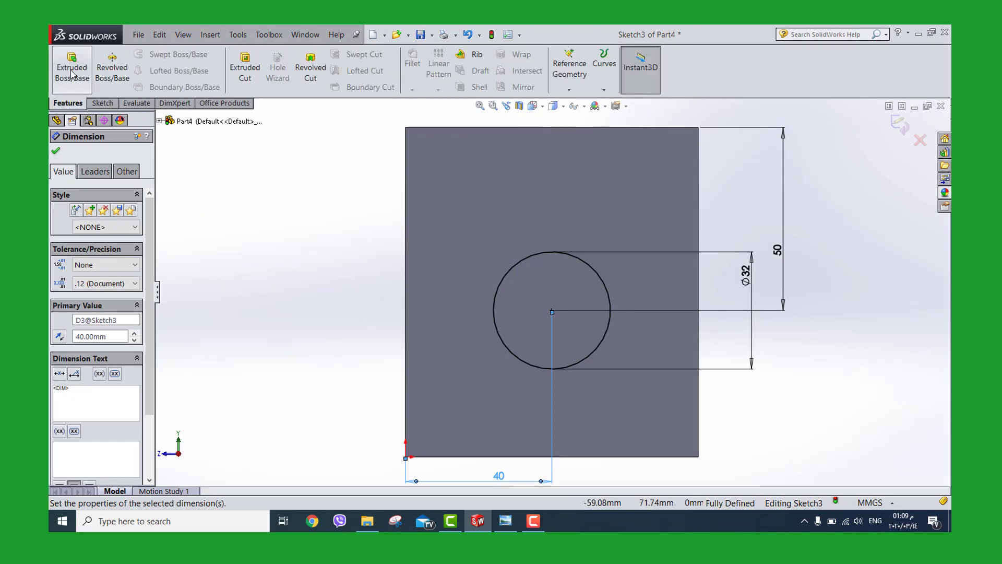
left_click(73, 74)
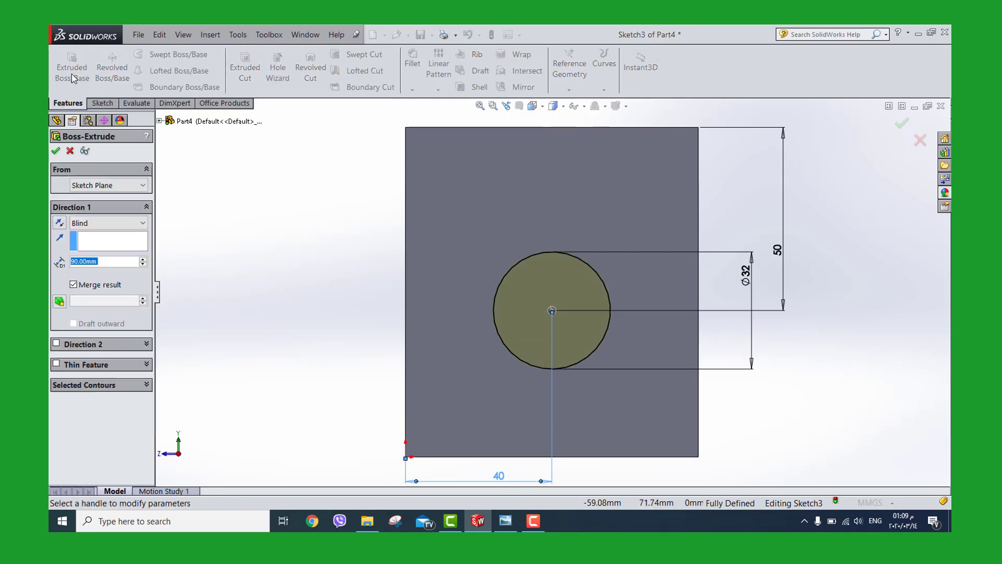
left_click(70, 150)
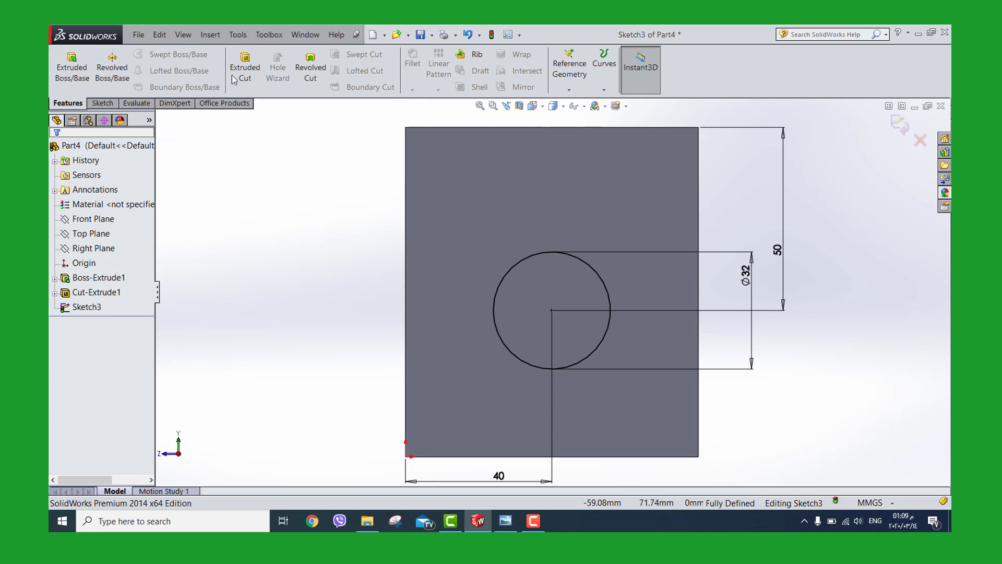
left_click(234, 79)
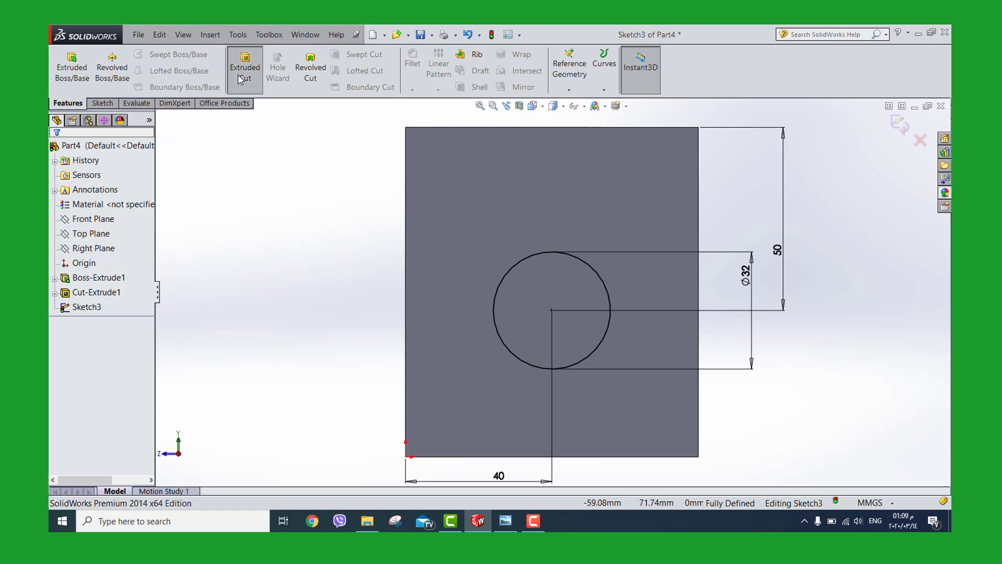
left_click(536, 110)
left_click(592, 140)
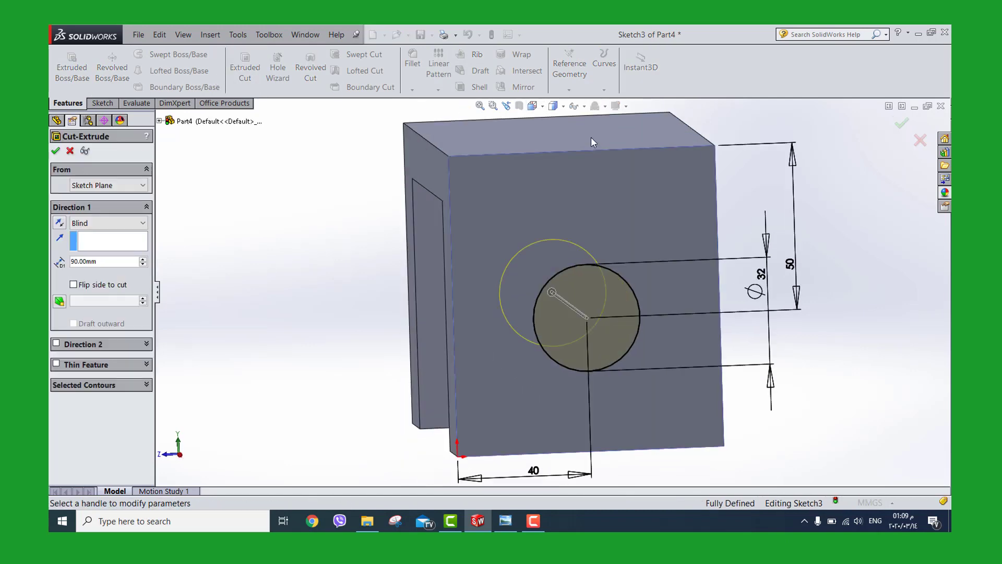
left_click(99, 222)
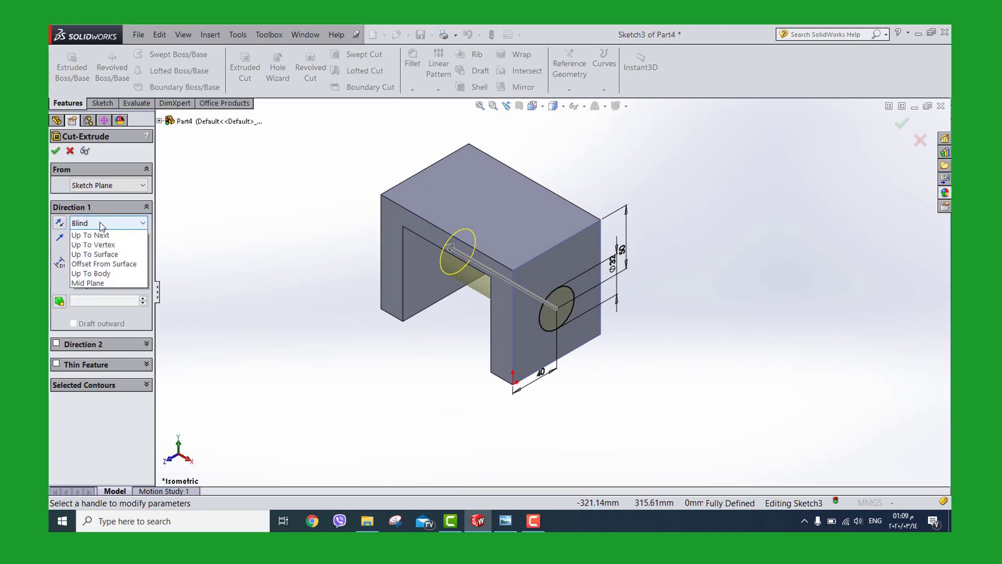
left_click(98, 250)
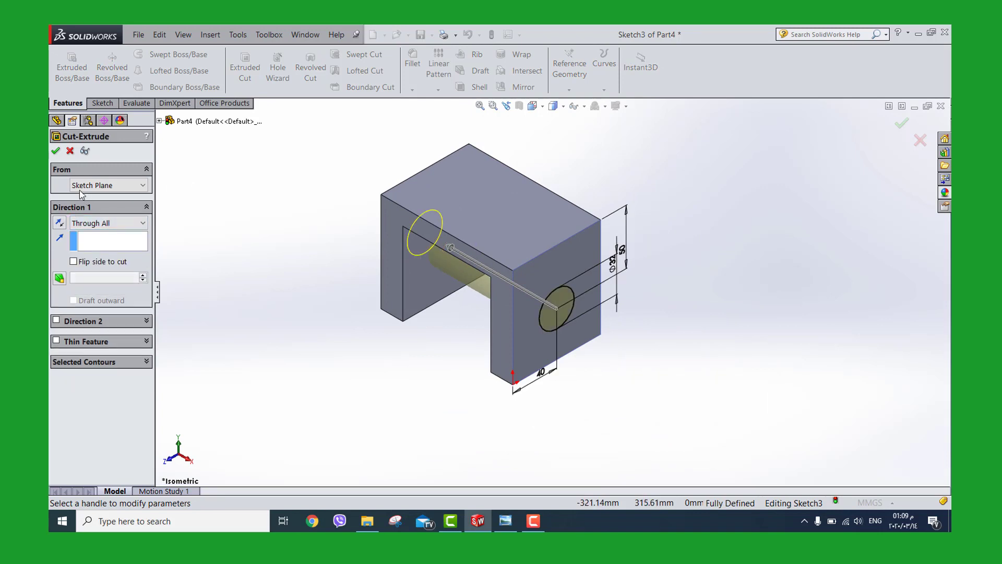
left_click(55, 152)
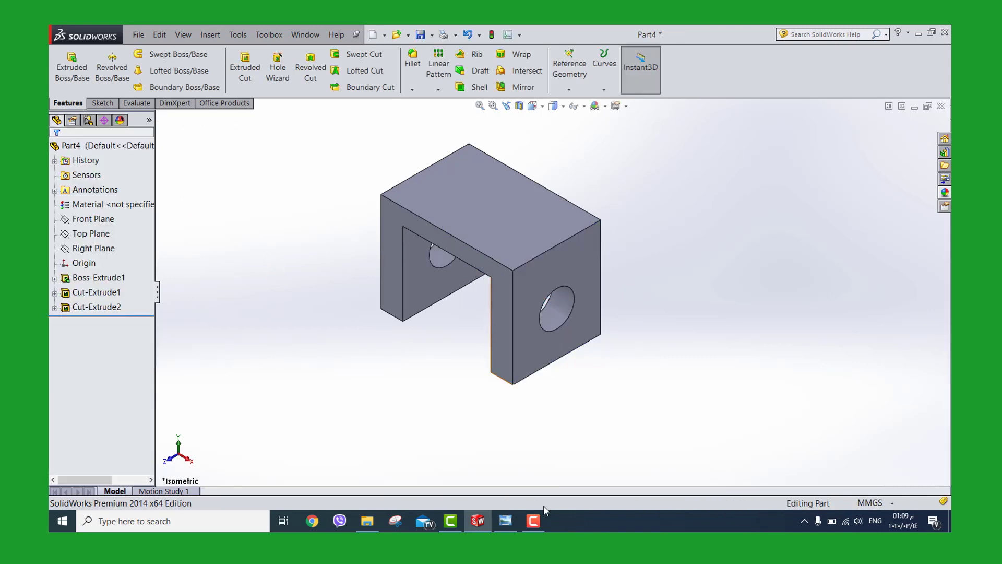
left_click(514, 519)
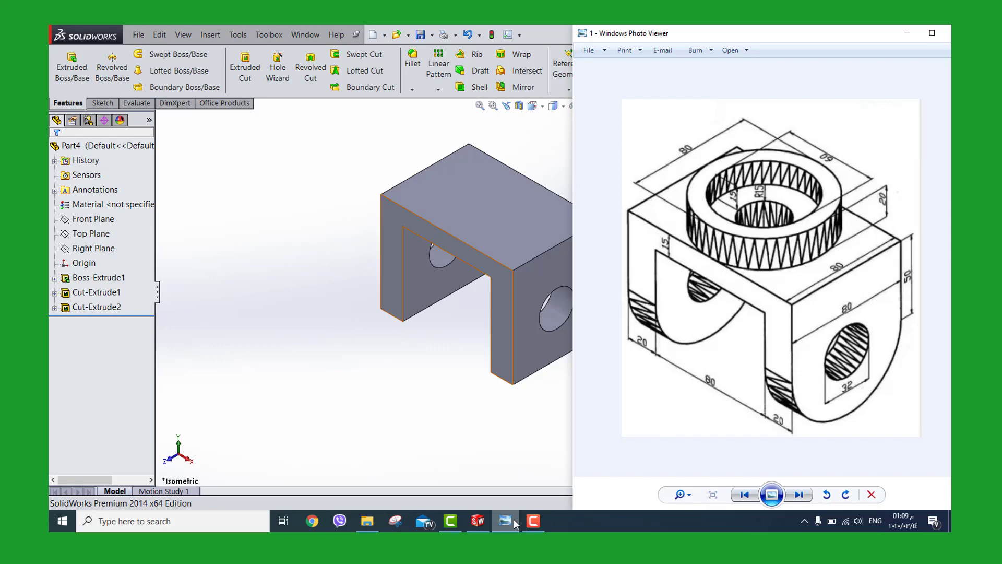
Begin a full round fillet on the left upright, using its top face as the centre set.
left_click(514, 518)
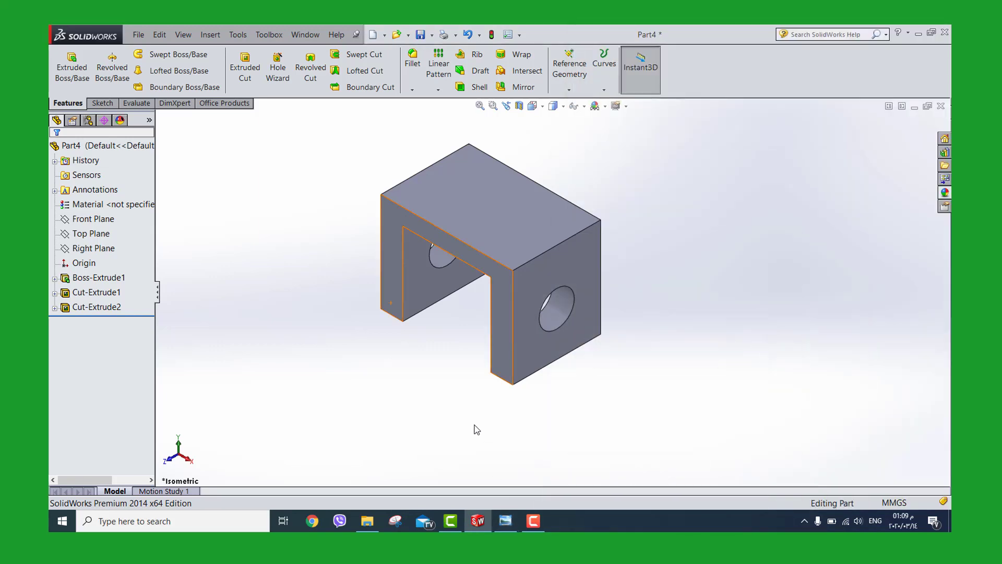
key("ctrl+6")
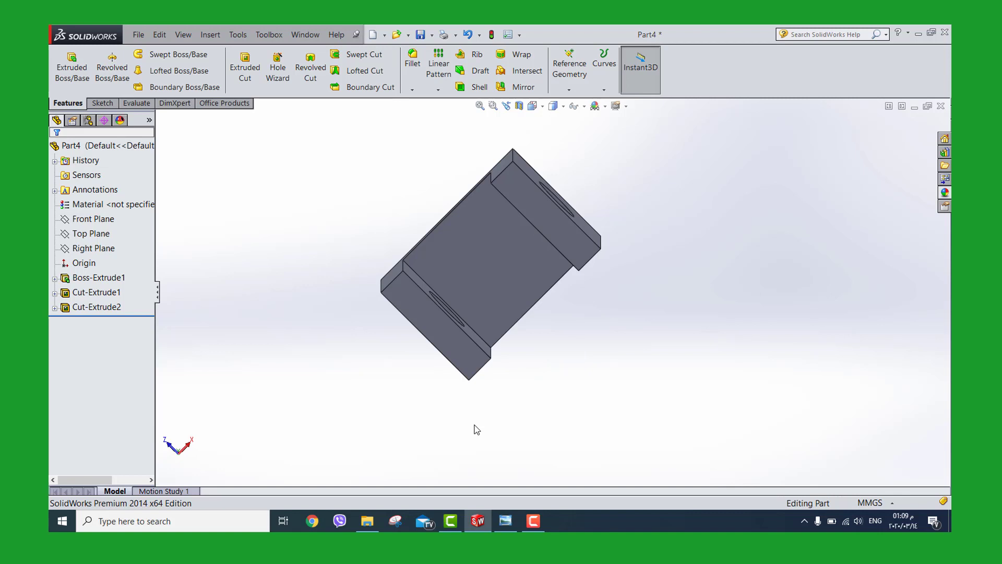
key("ctrl+7")
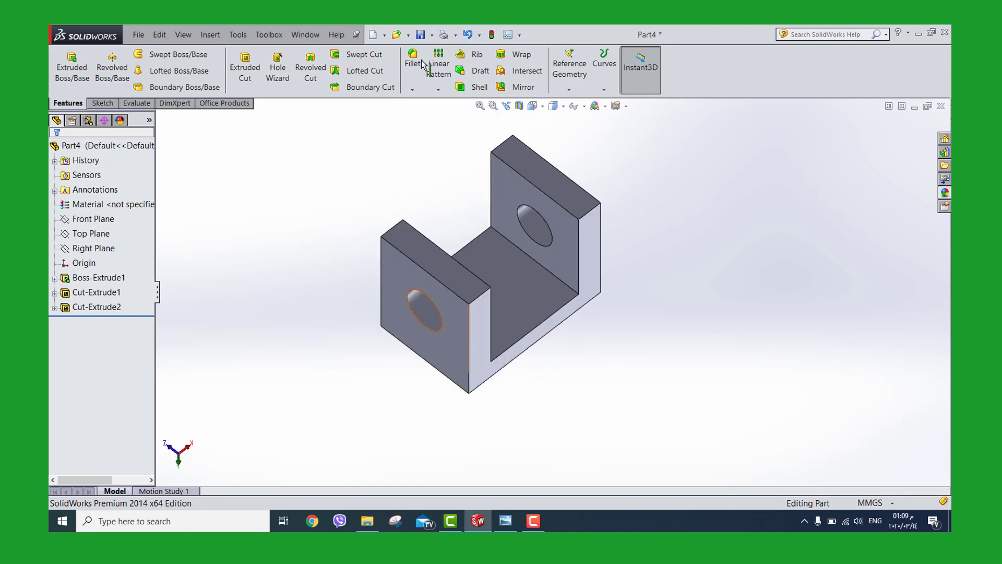
left_click(412, 62)
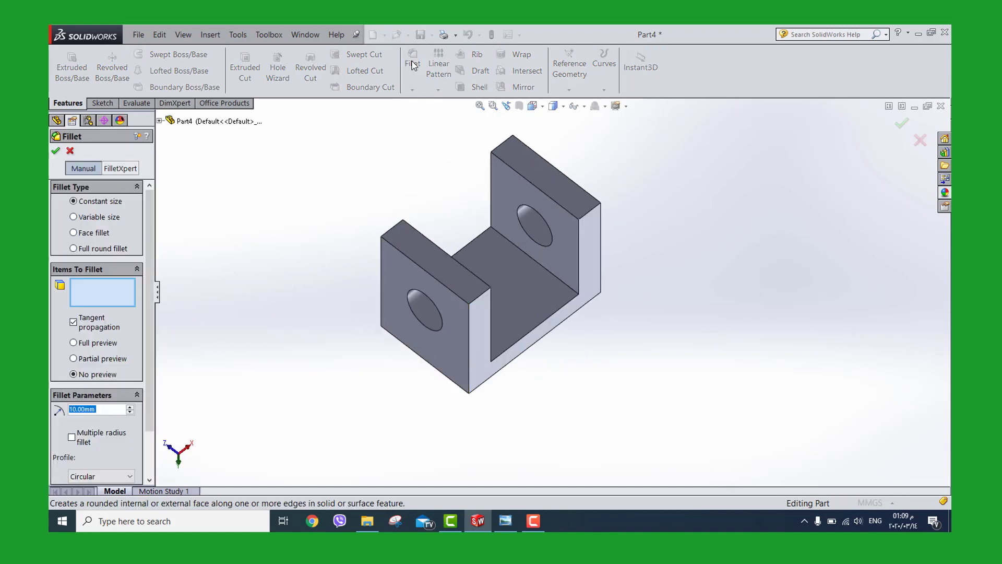
left_click(78, 248)
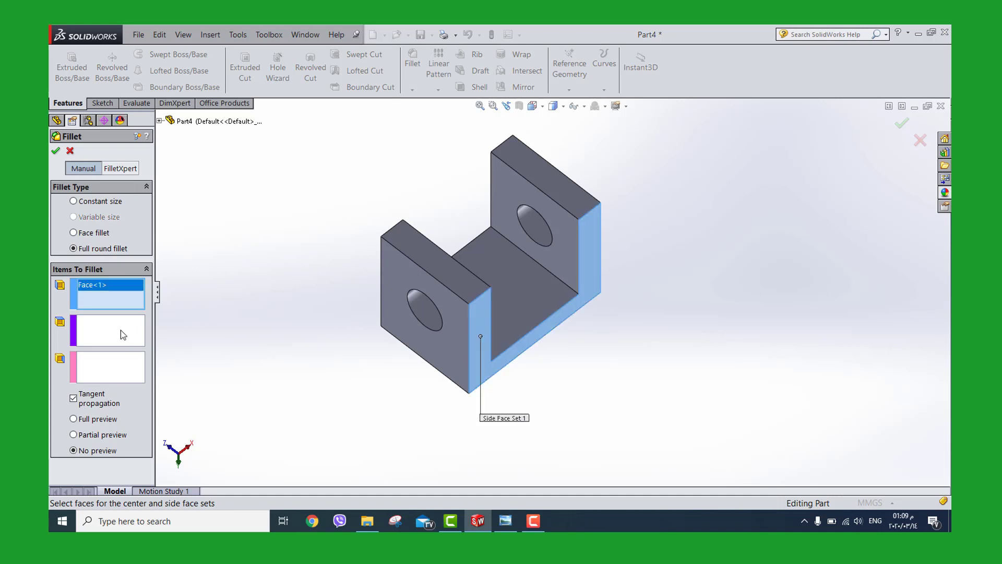
left_click(95, 336)
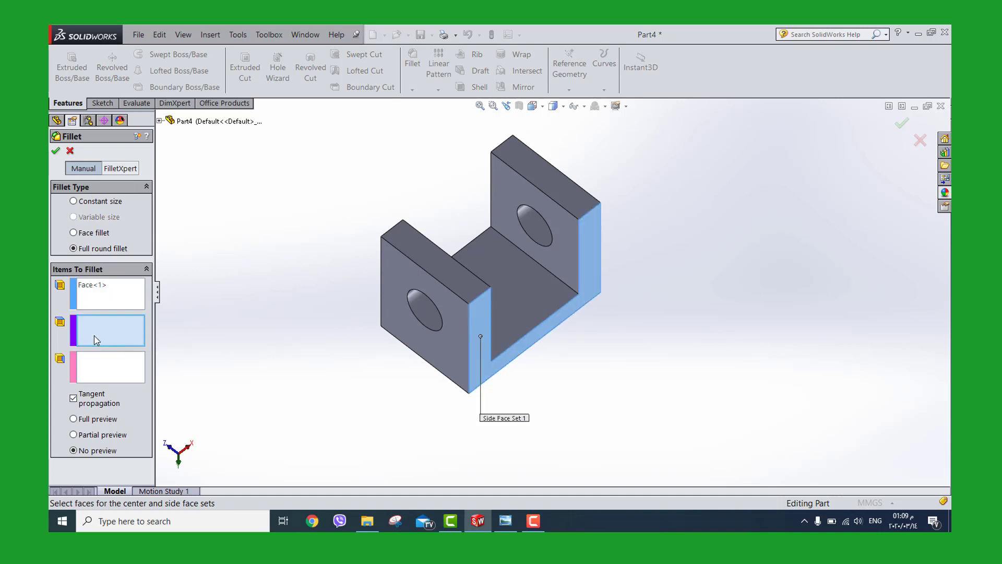
left_click(443, 273)
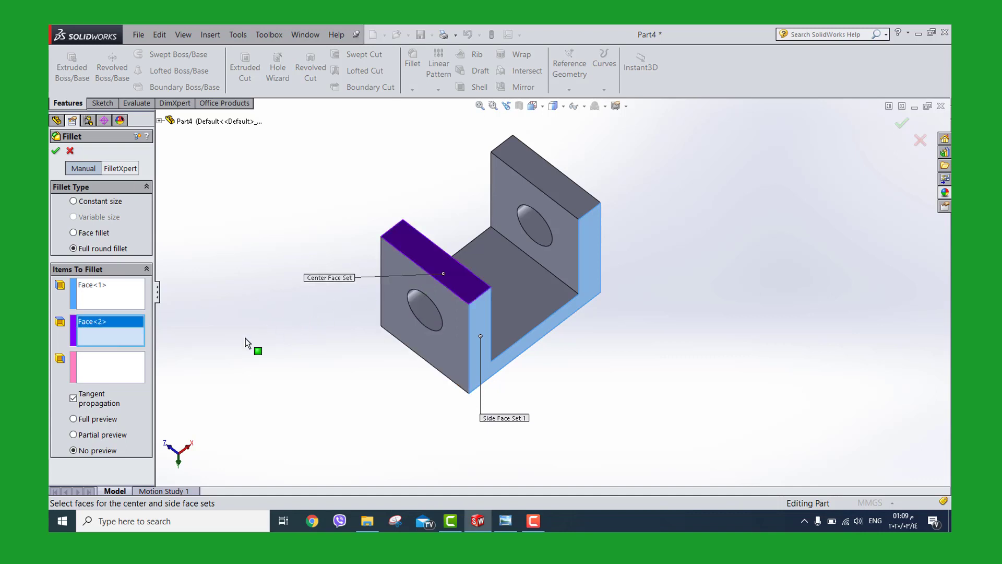
left_click(111, 378)
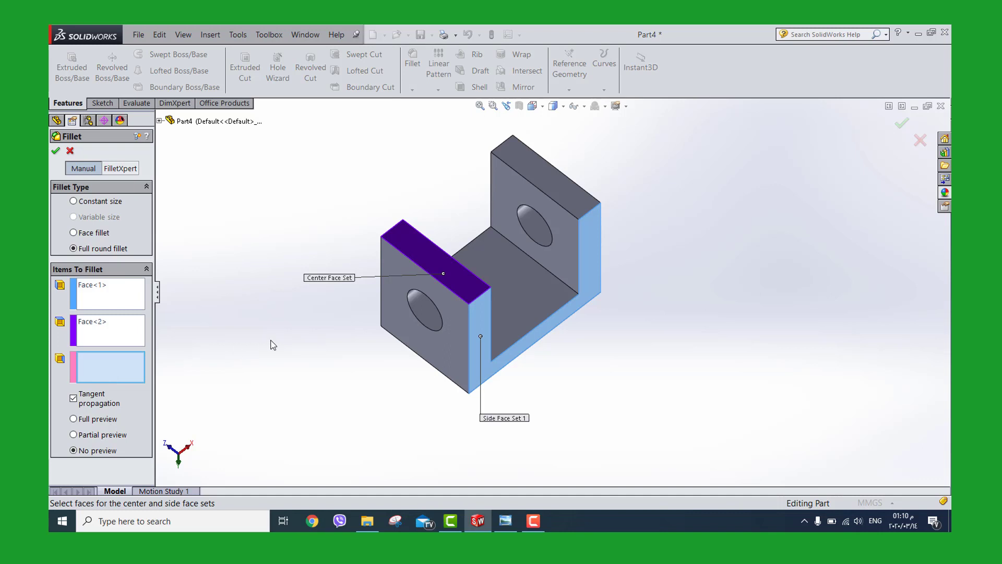
Select the left upright's outer side face and apply the full round Fillet1.
key("shift+Down")
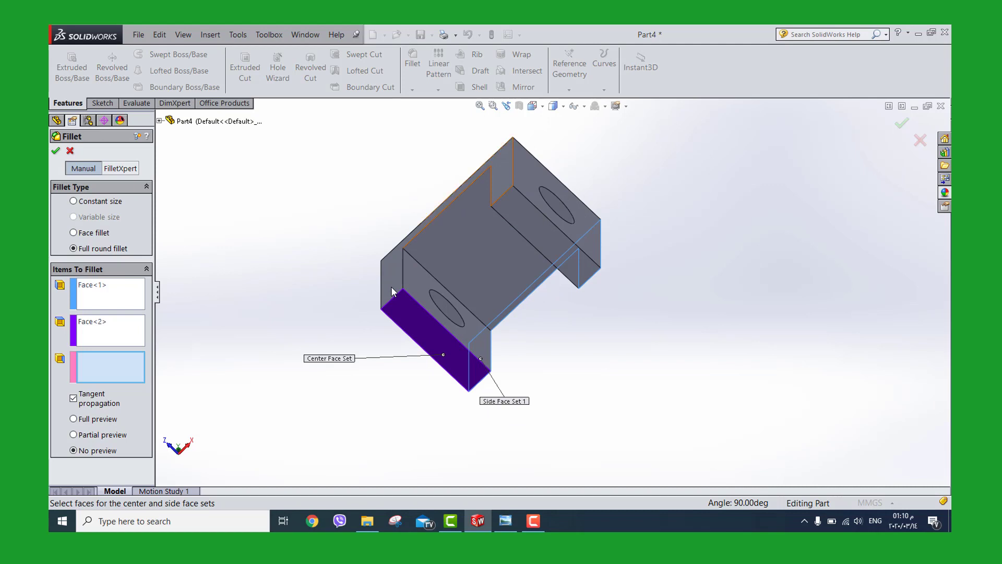
left_click(393, 290)
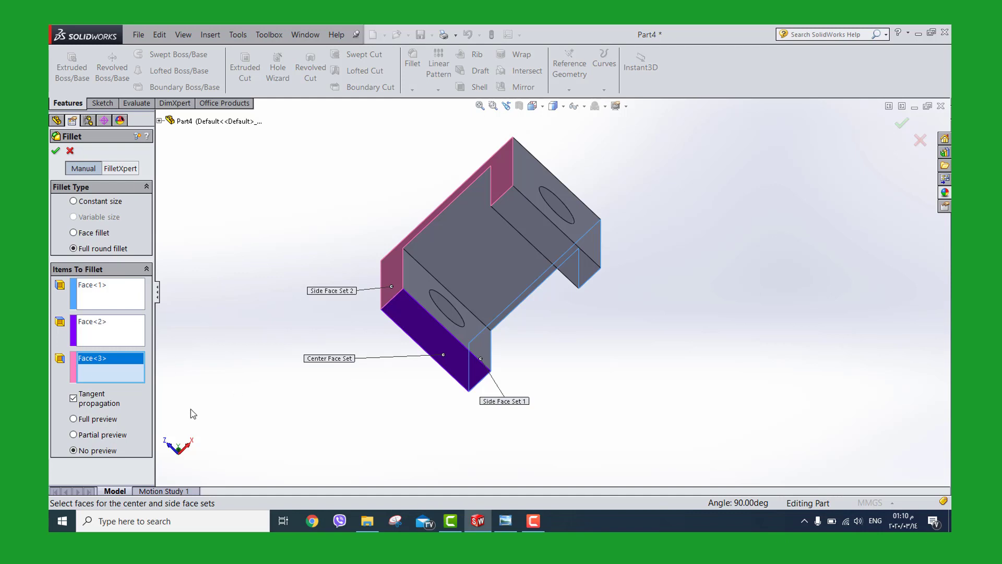
left_click(74, 435)
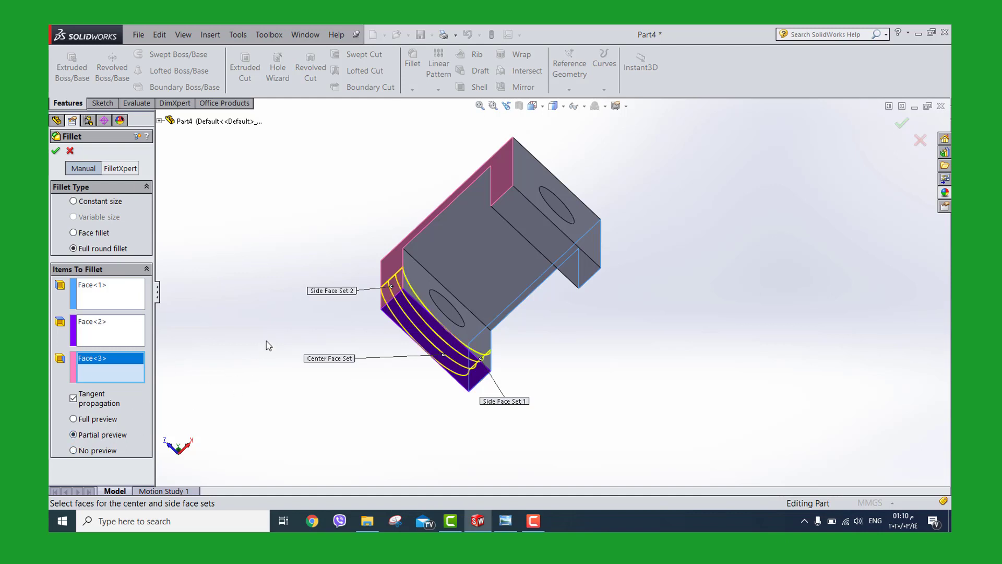
key("ctrl+7")
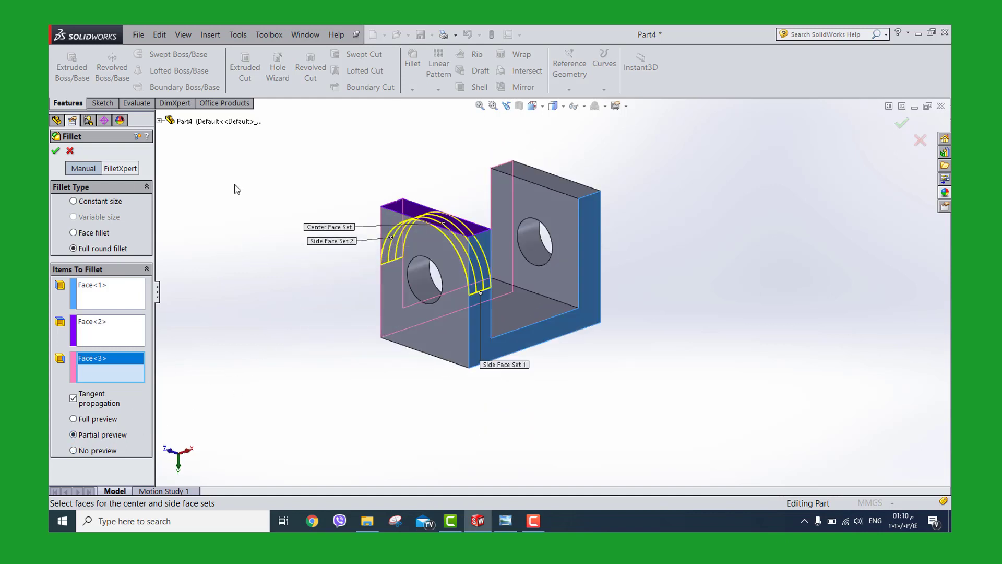
left_click(56, 151)
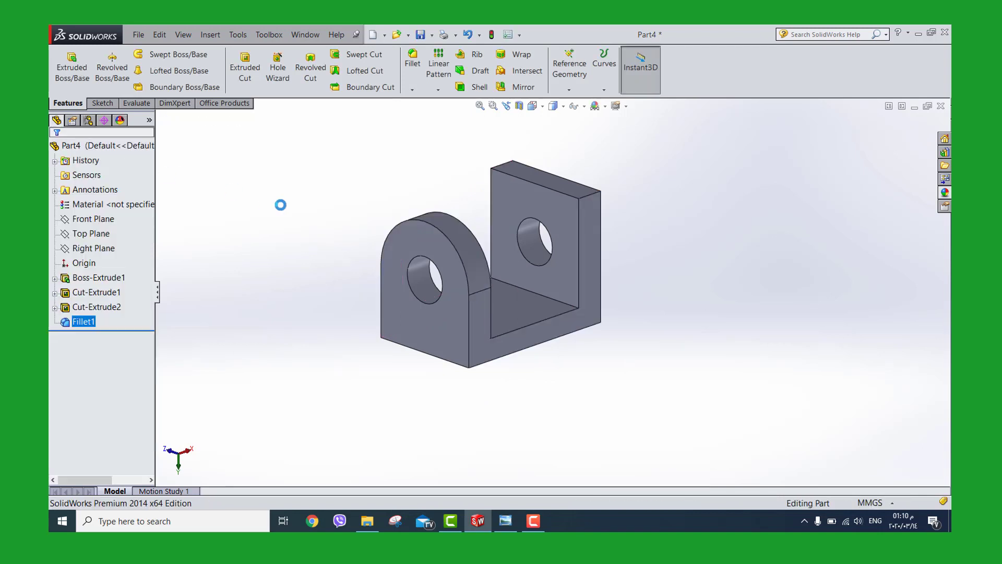
Add a matching full round Fillet2 to the right upright by picking its side faces.
left_click(415, 63)
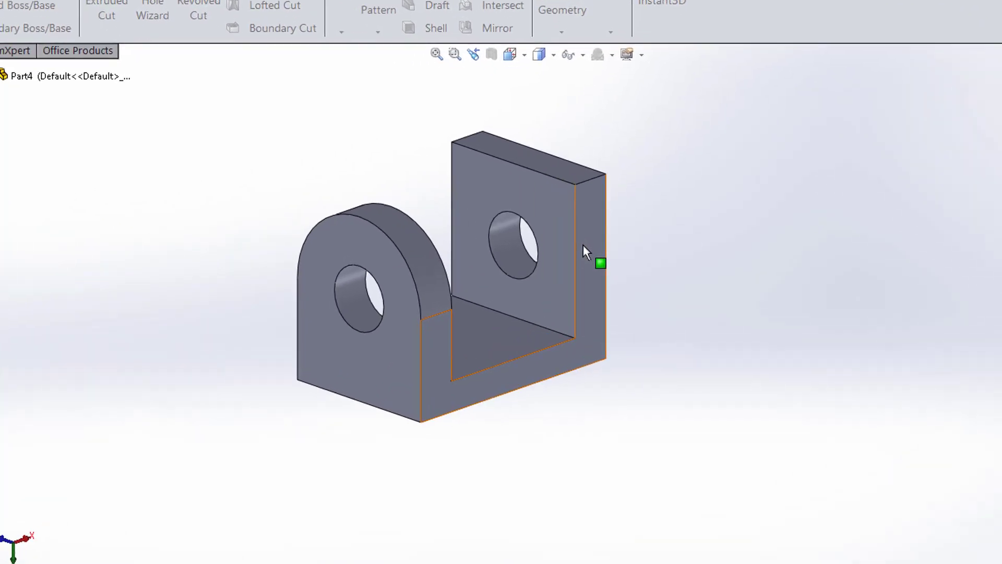
left_click(586, 246)
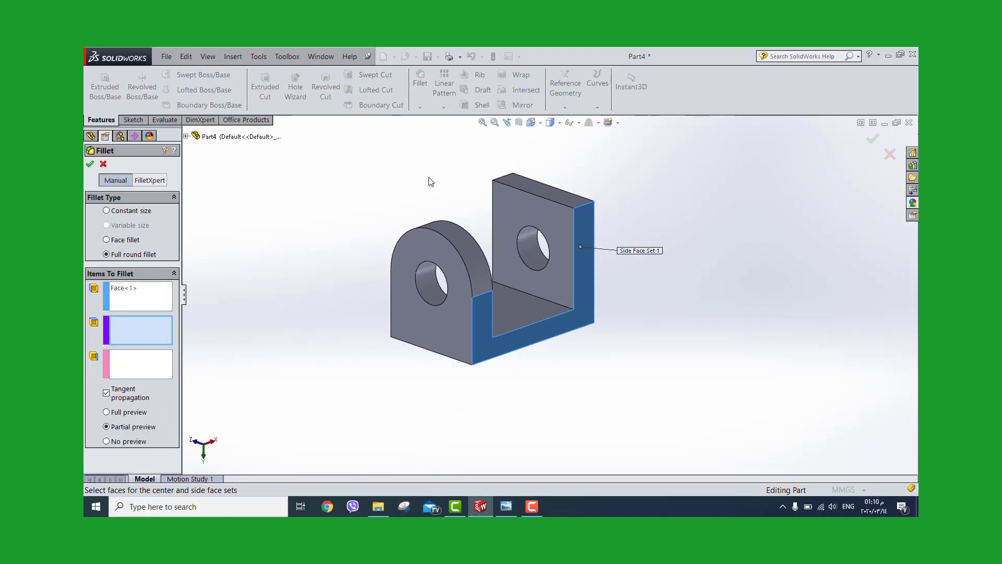
key("Down")
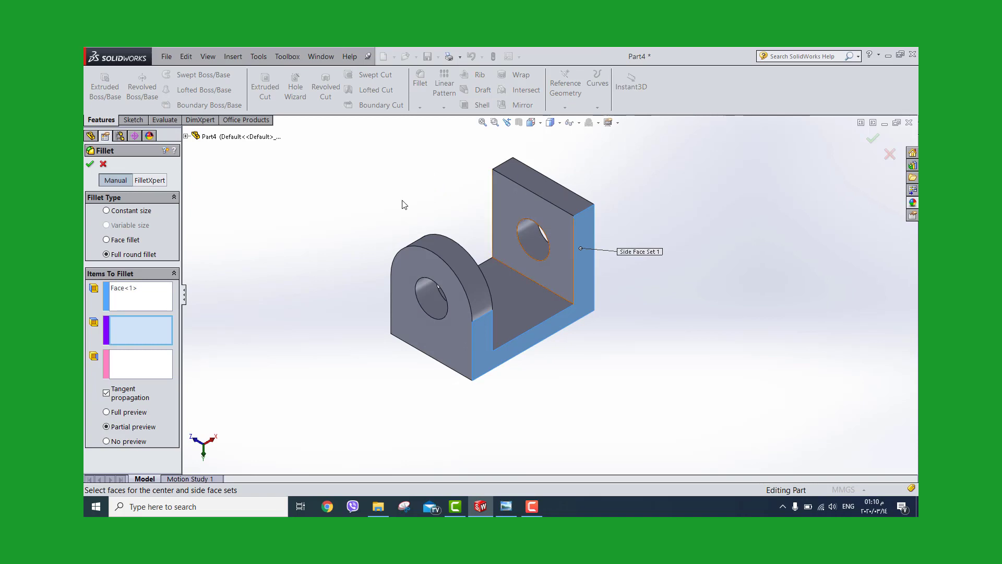
key("Down")
key("Down")
key("Down")
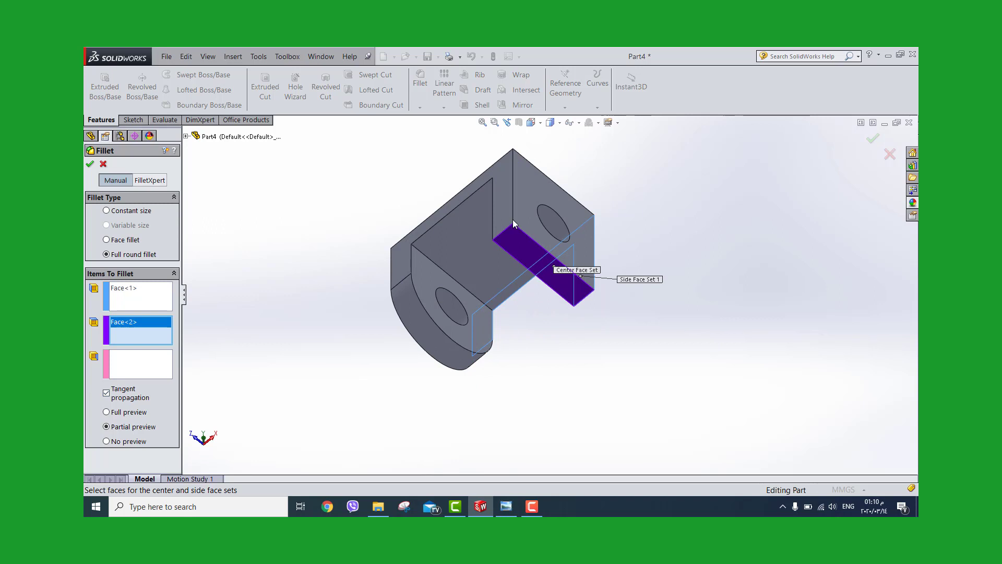
left_click(514, 224)
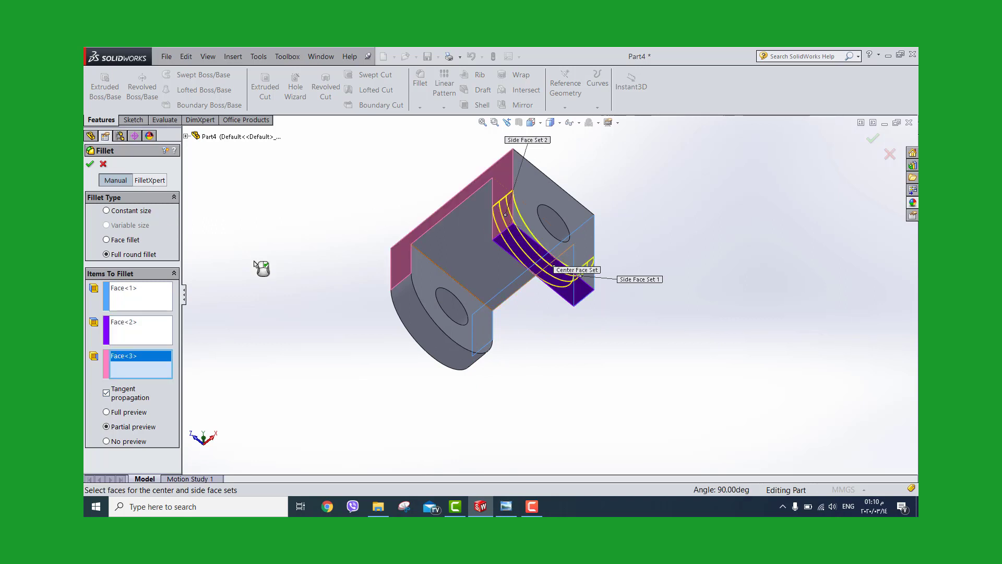
key("Down")
key("Down")
key("Down")
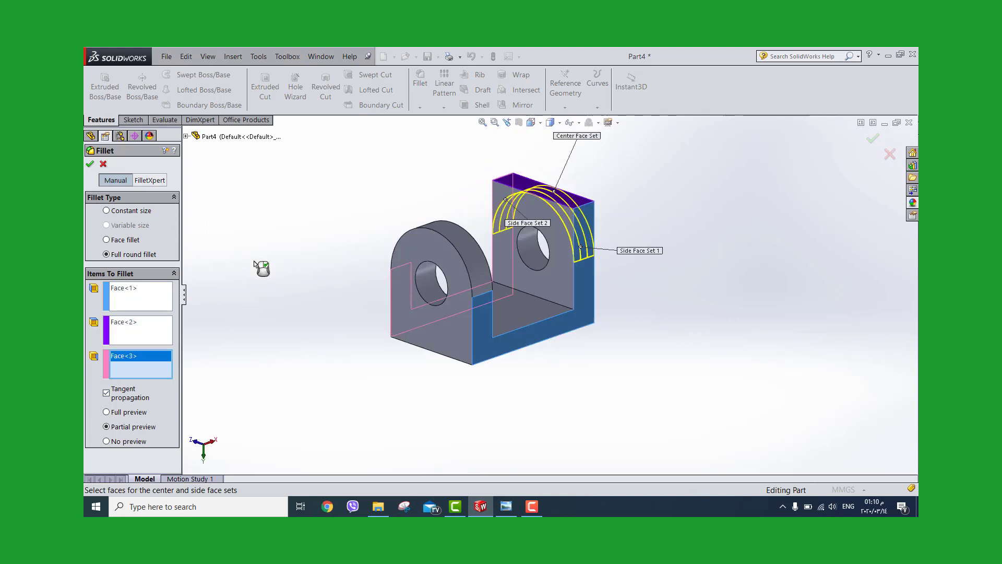
key("Down")
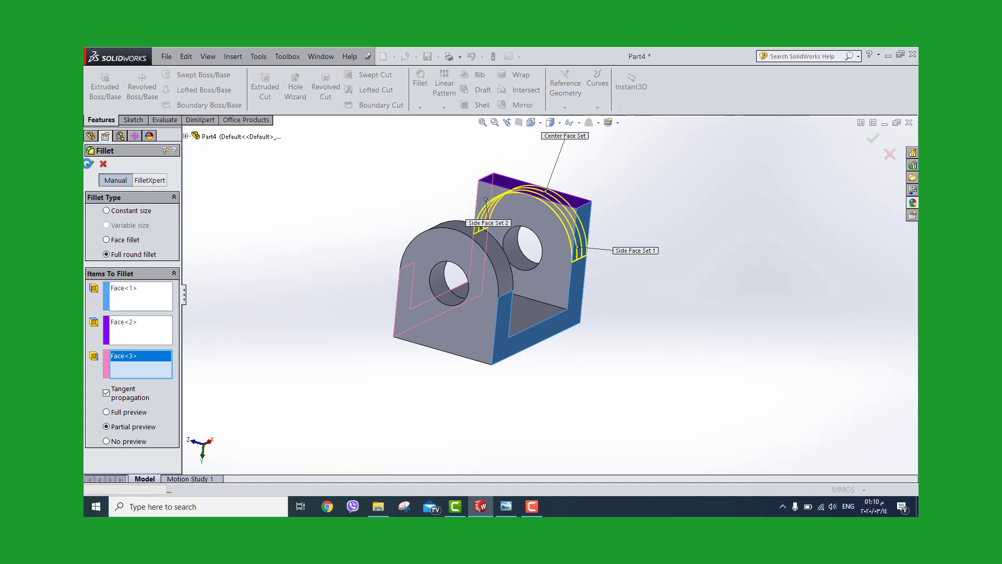
key("Return")
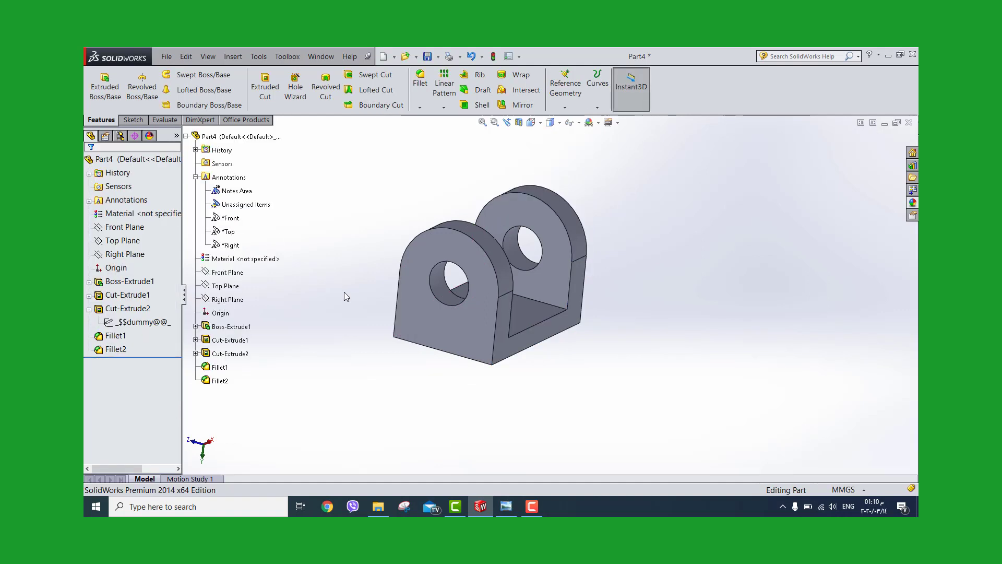
key("space")
Turn the part to isometric view and check it against the reference drawing.
left_click(456, 330)
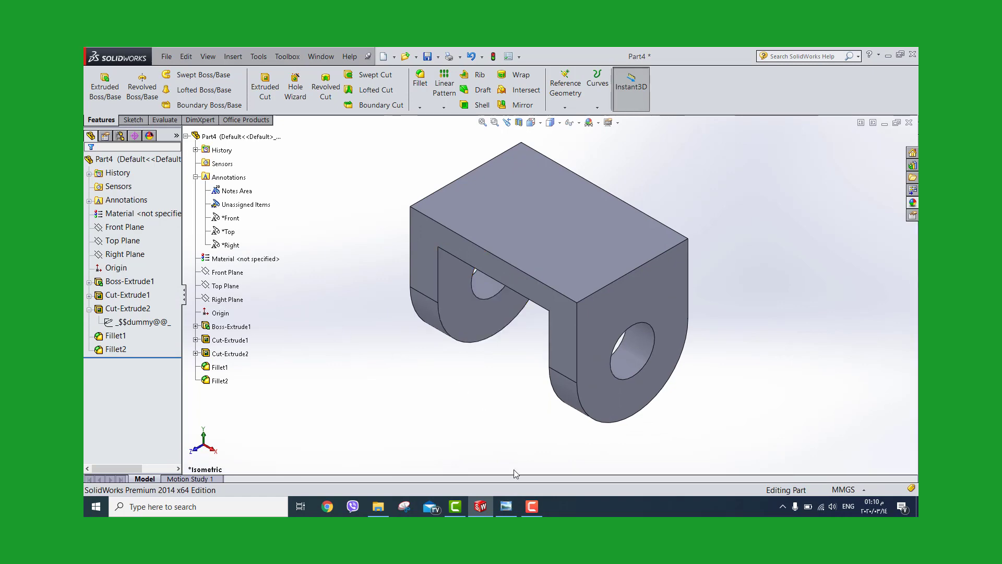
left_click(510, 508)
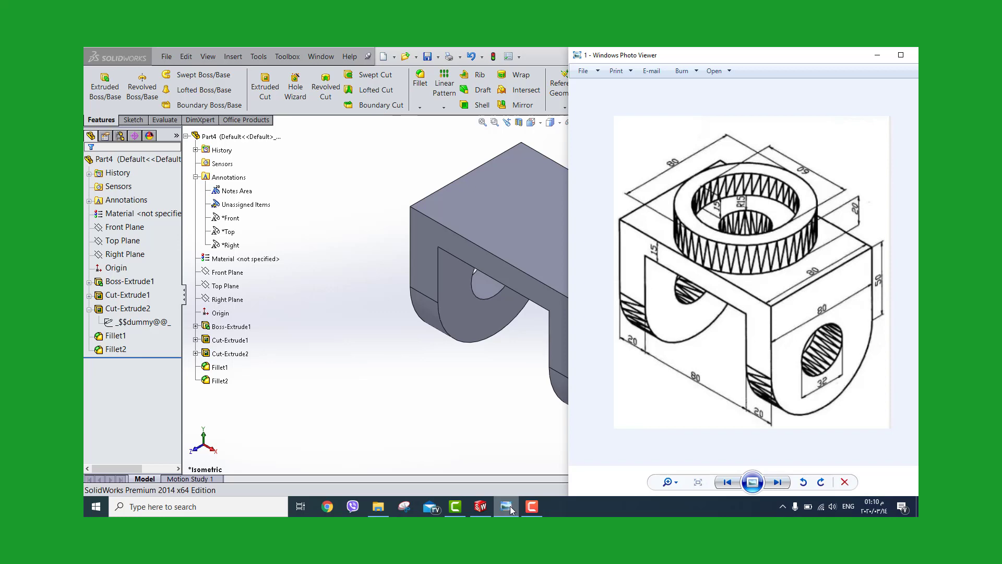
left_click(506, 506)
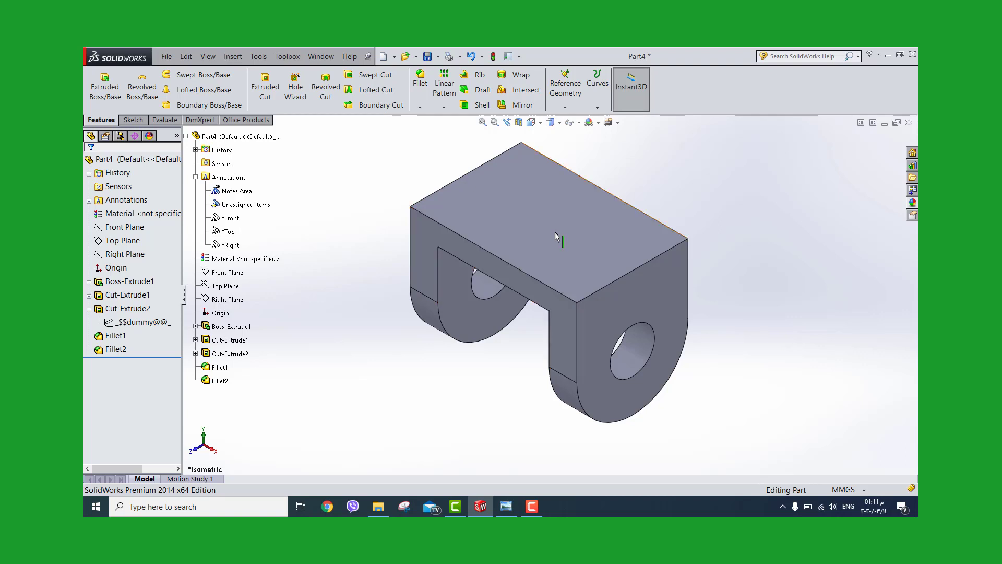
Start a new sketch on the block's top face, viewed Normal To.
left_click(533, 235)
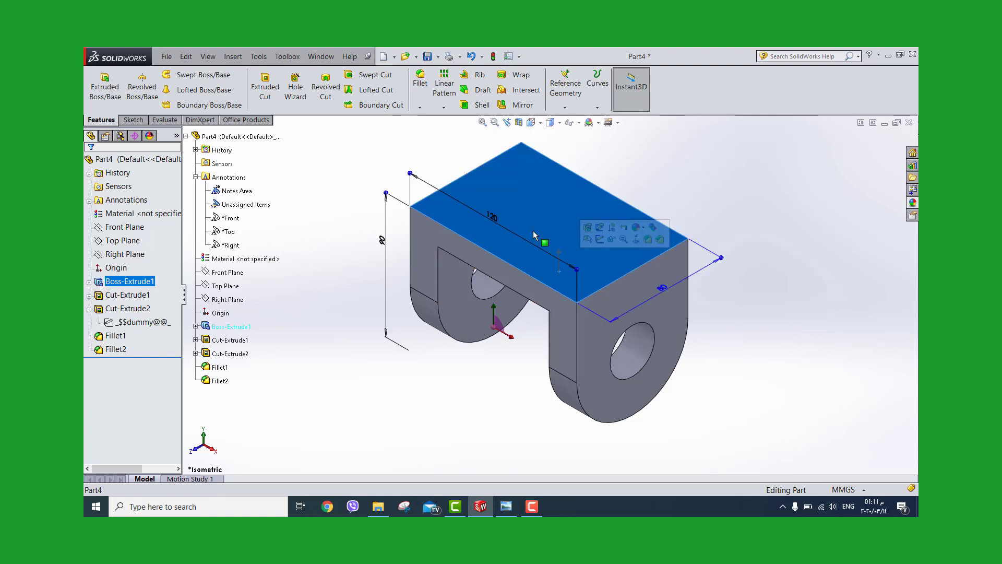
left_click(599, 238)
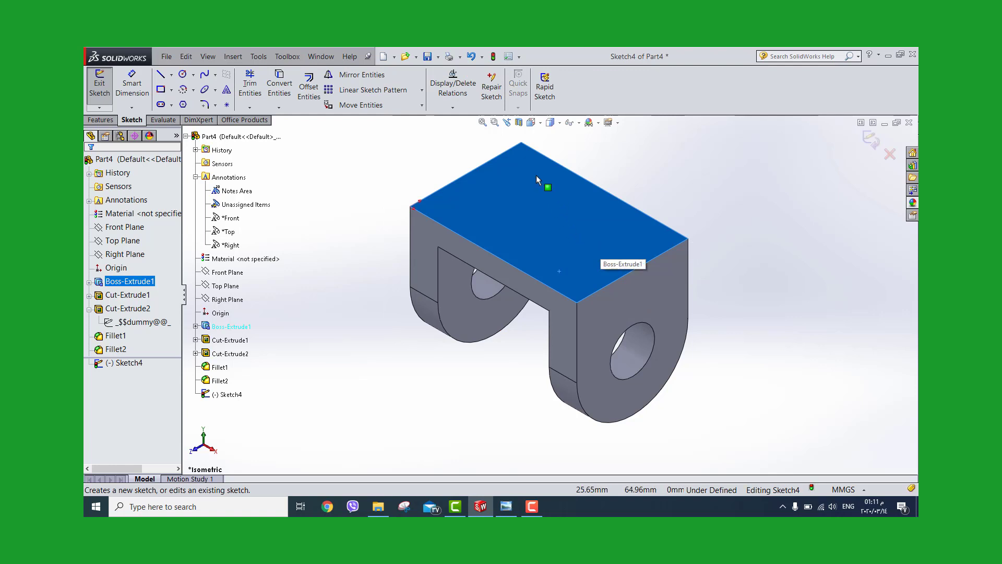
key("space")
left_click(541, 202)
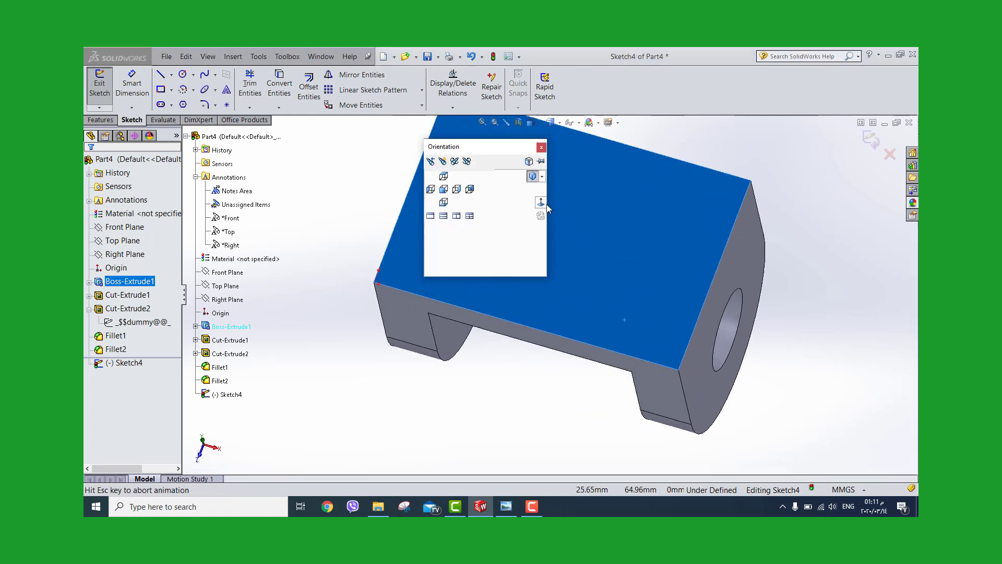
Draw one circle near the face middle, checking the drawing and cancelling the extra circle.
left_click(183, 79)
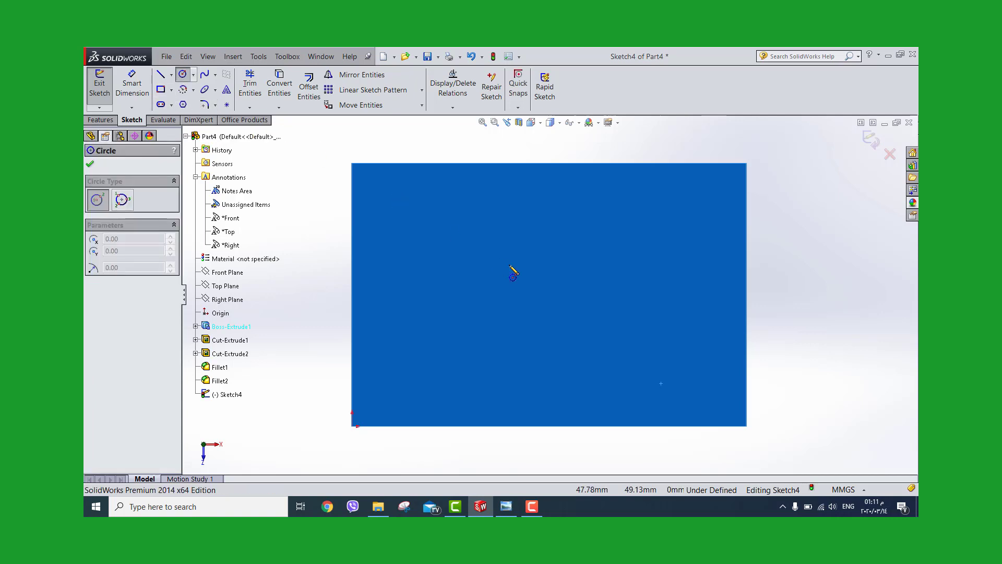
left_click(539, 299)
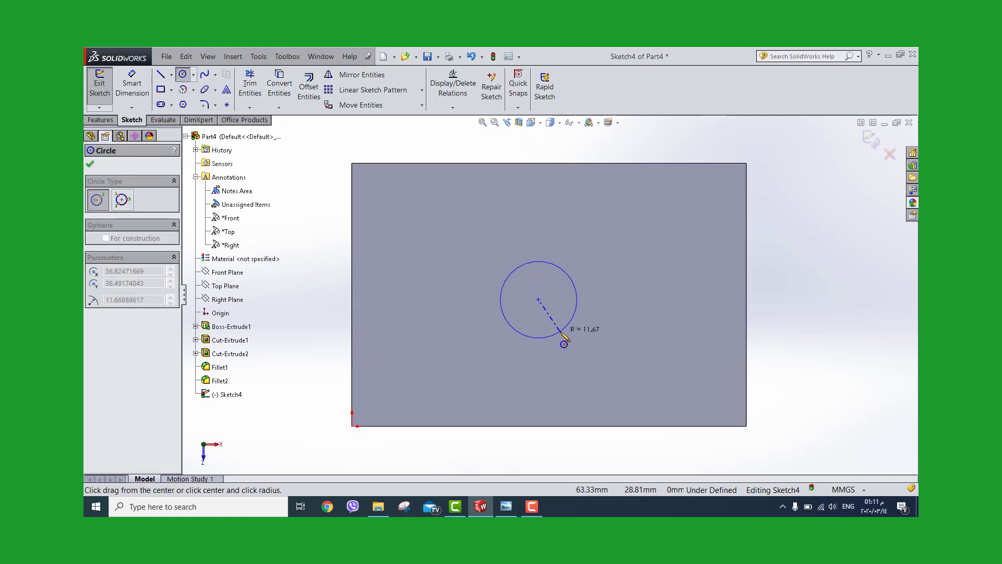
left_click(561, 331)
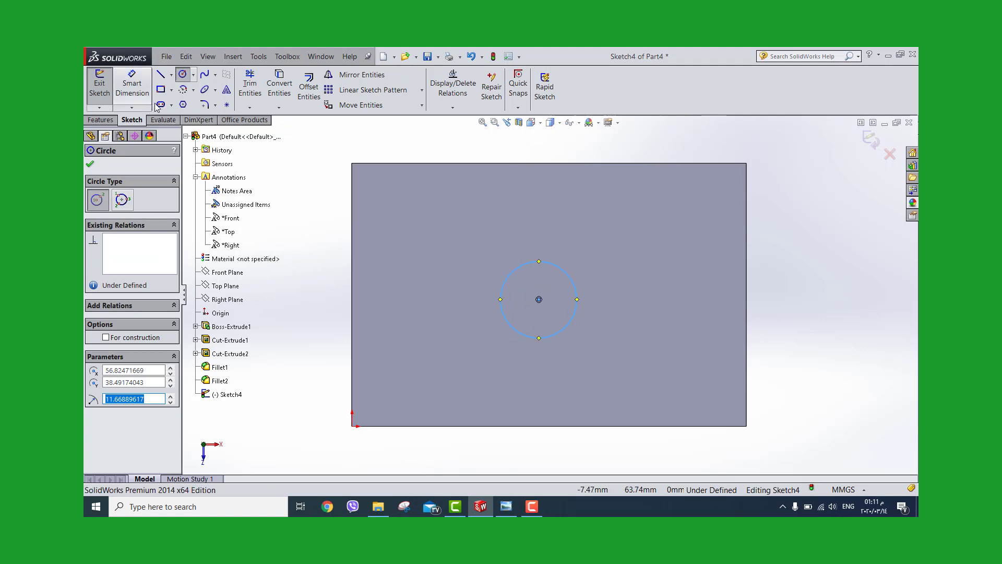
left_click(506, 506)
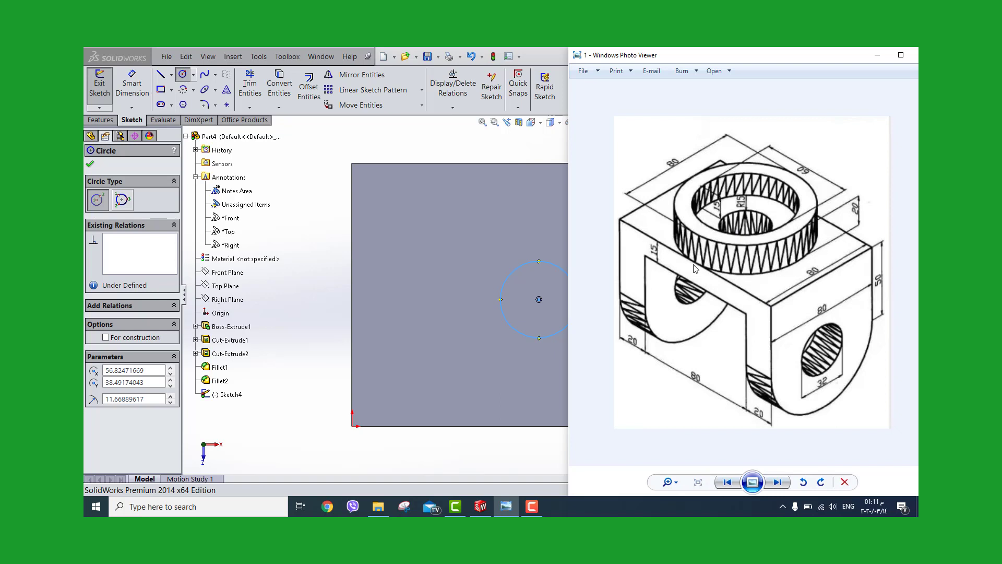
left_click(433, 201)
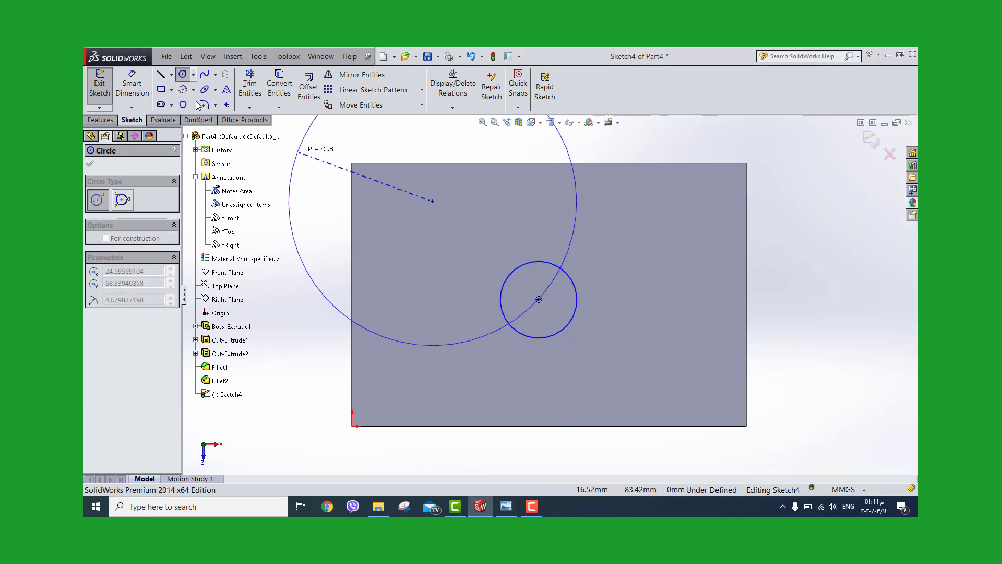
key("Escape")
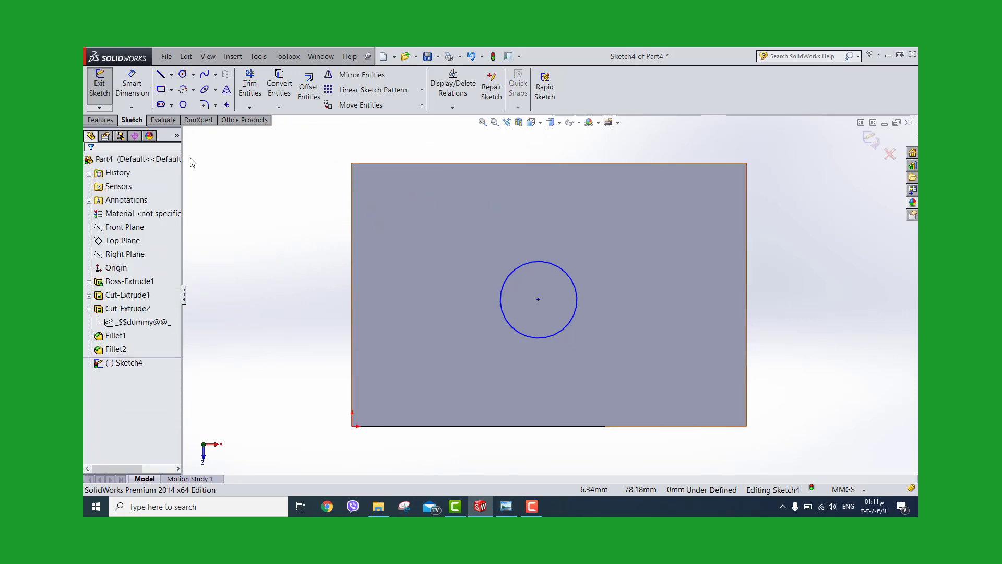
Dimension the circle's diameter to 30 mm.
left_click(132, 87)
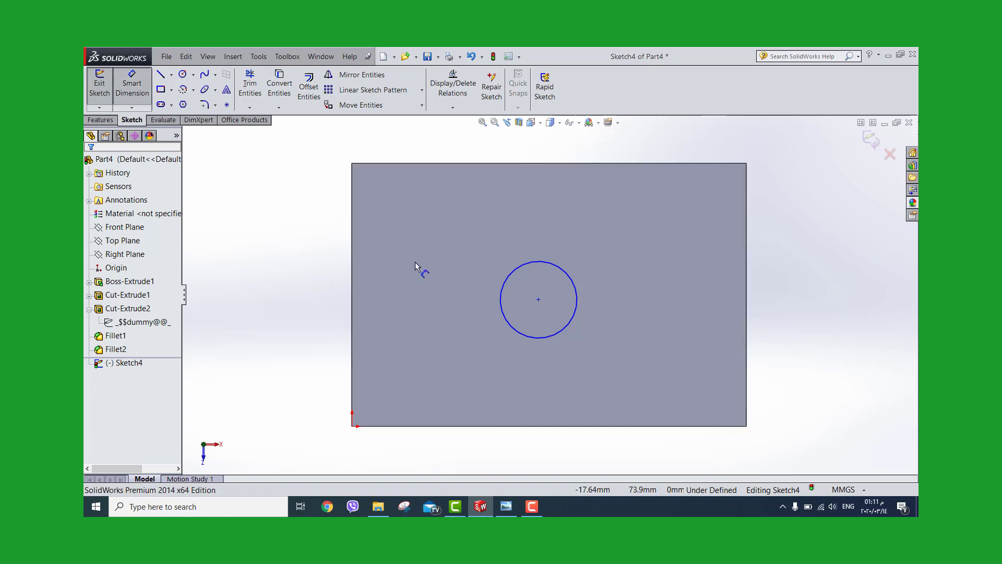
left_click(518, 273)
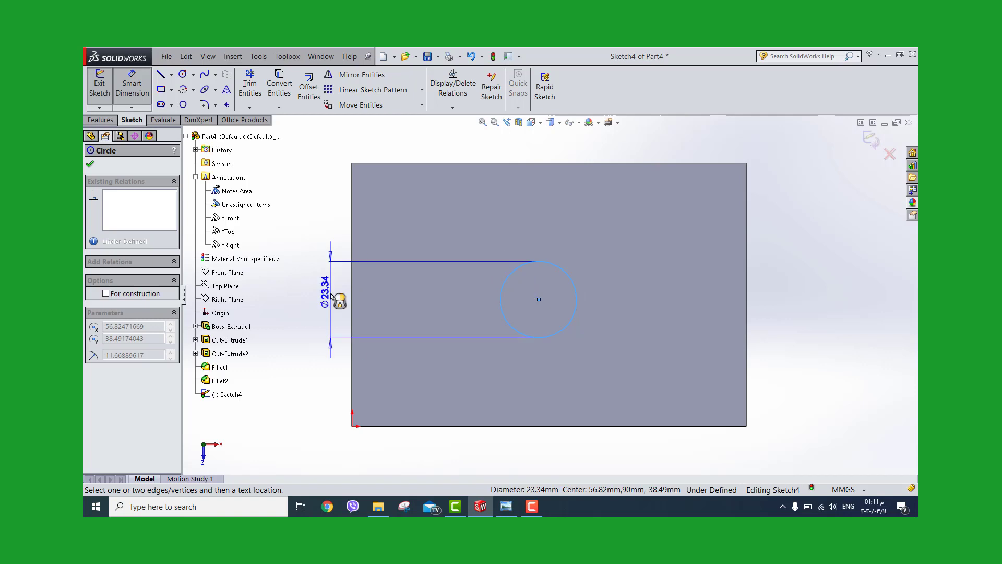
left_click(331, 296)
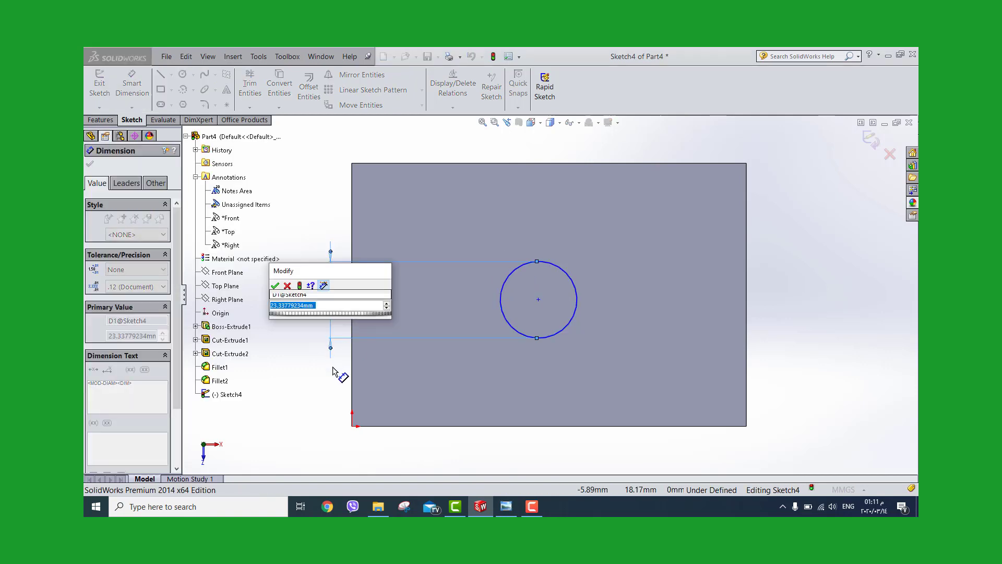
type("30")
key("Return")
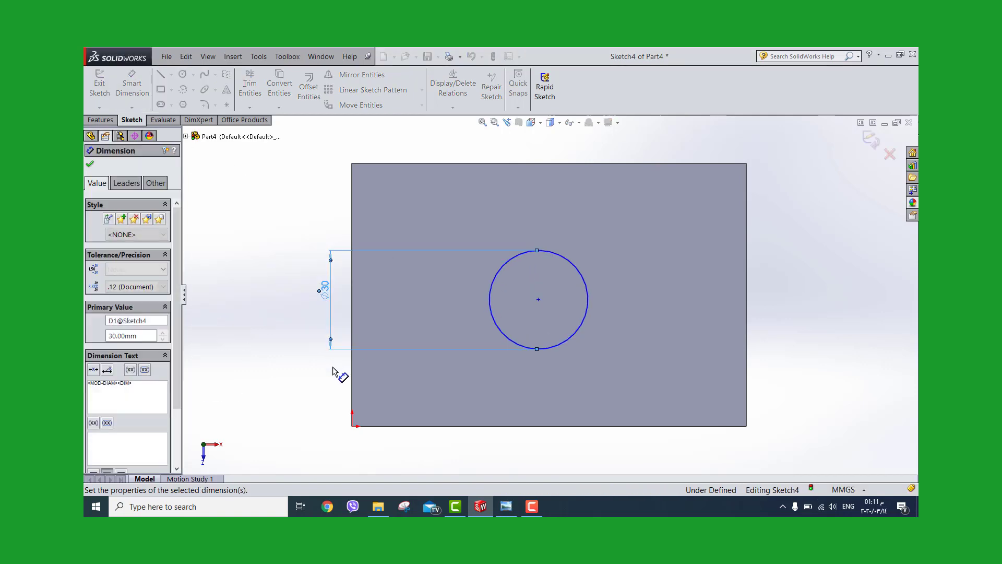
Locate the circle centre 40 mm from the top edge and 60 mm from the left edge.
left_click(556, 164)
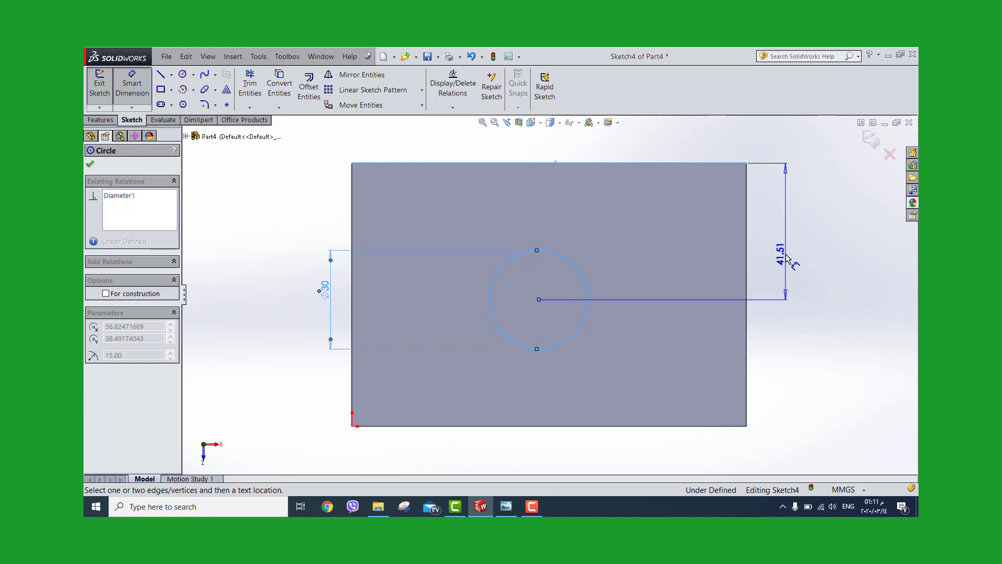
left_click(789, 263)
type("4")
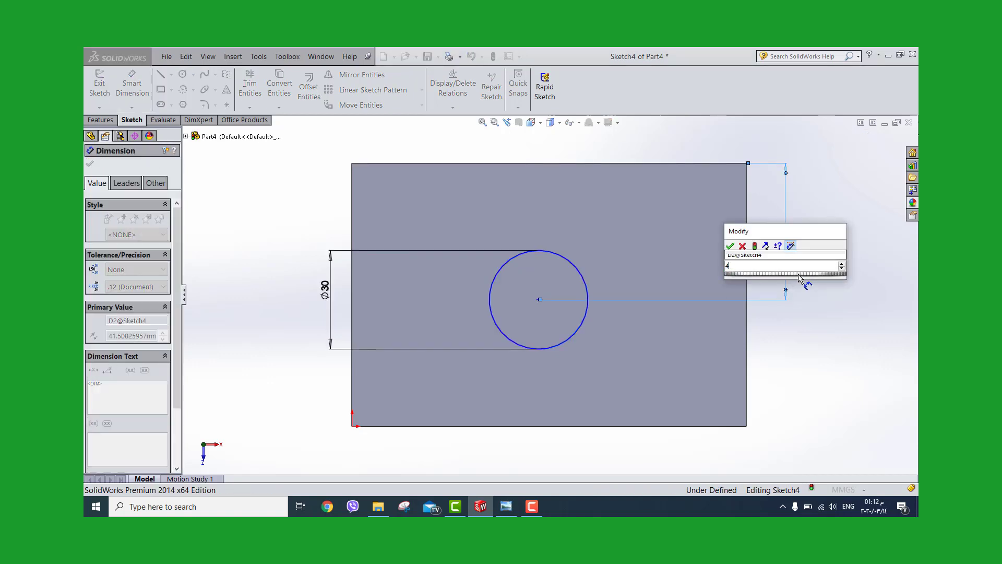
key("Return")
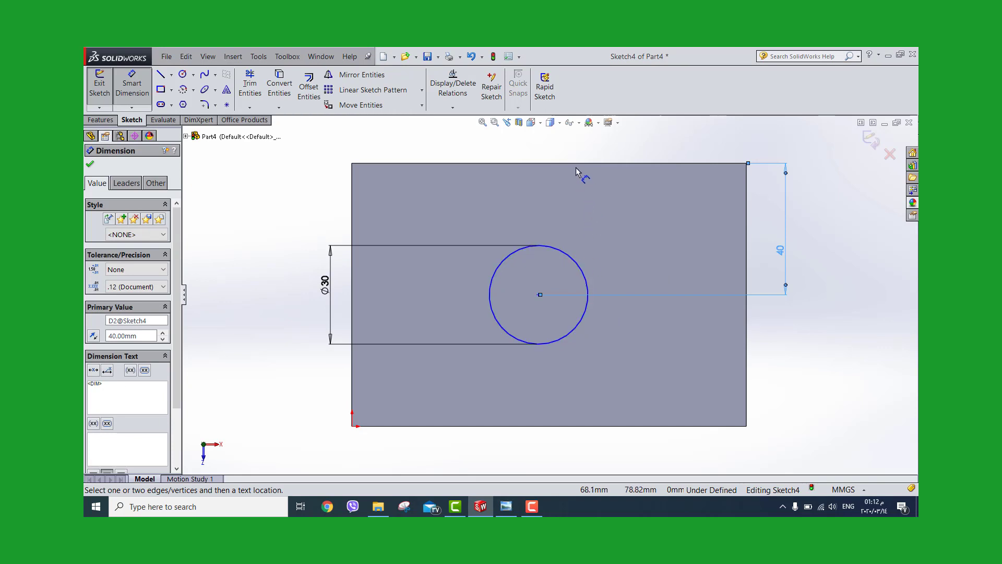
left_click(504, 269)
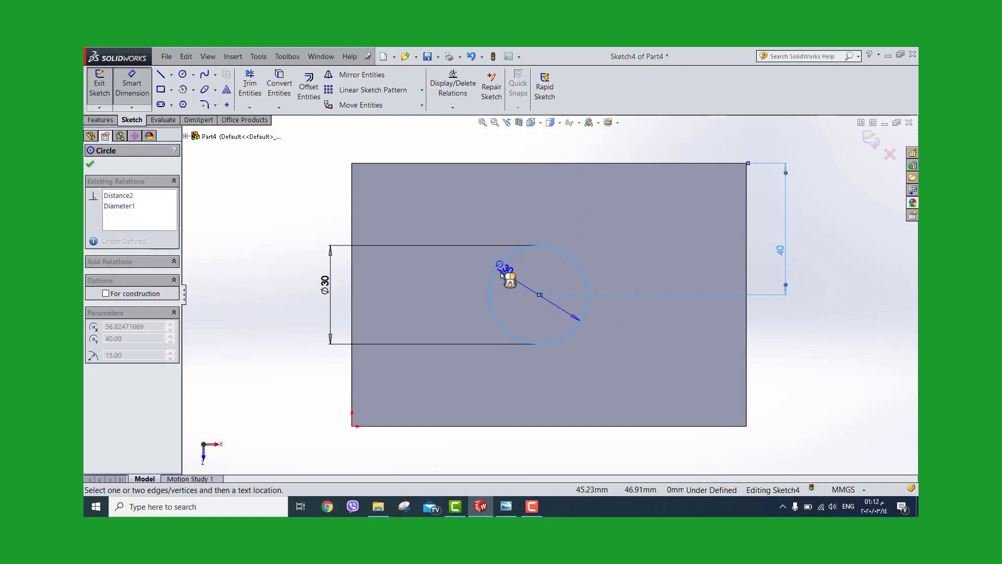
left_click(341, 217)
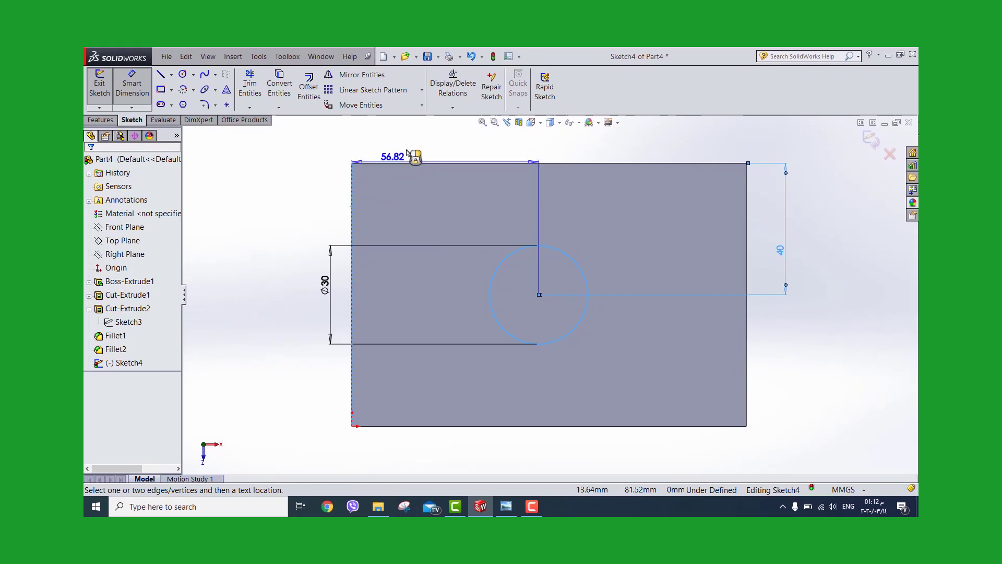
left_click(421, 150)
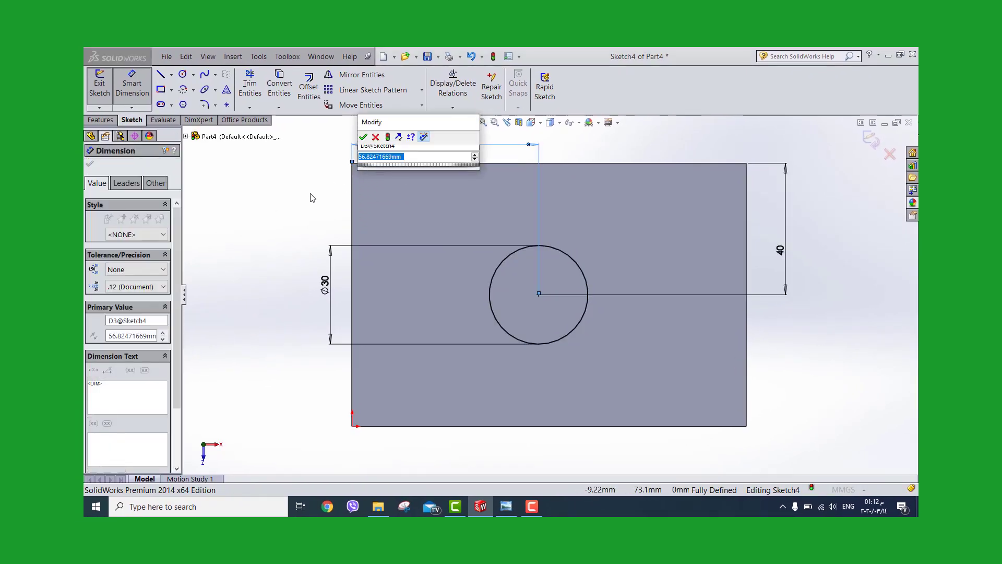
type("60")
key("Return")
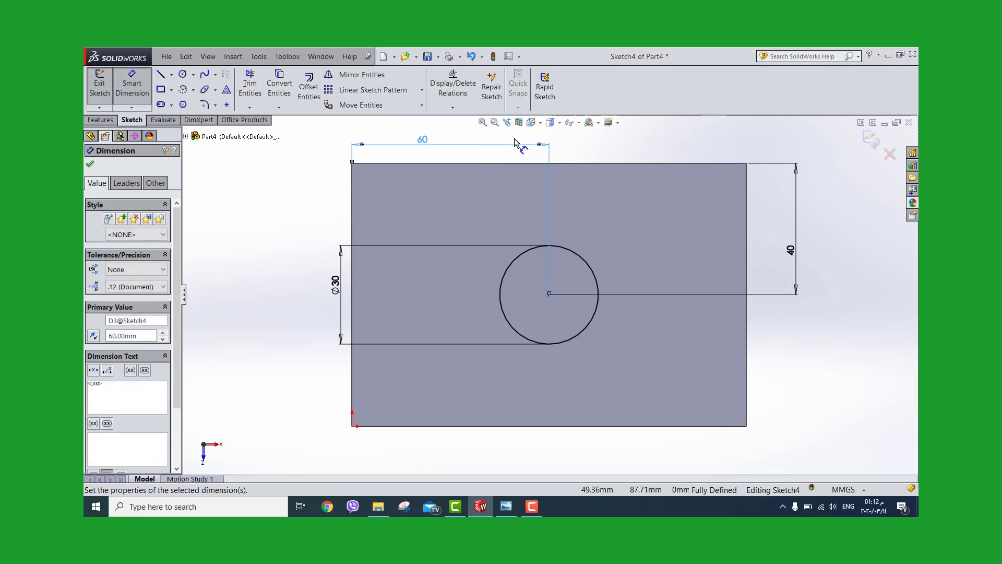
key("space")
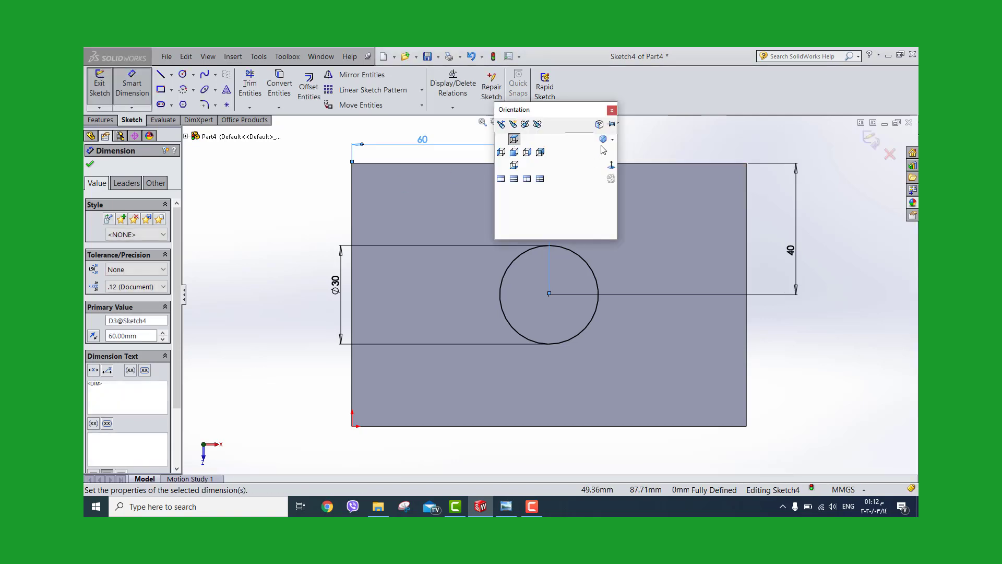
Cut the 30 mm circle into the block's top, then show the reference drawing.
left_click(604, 141)
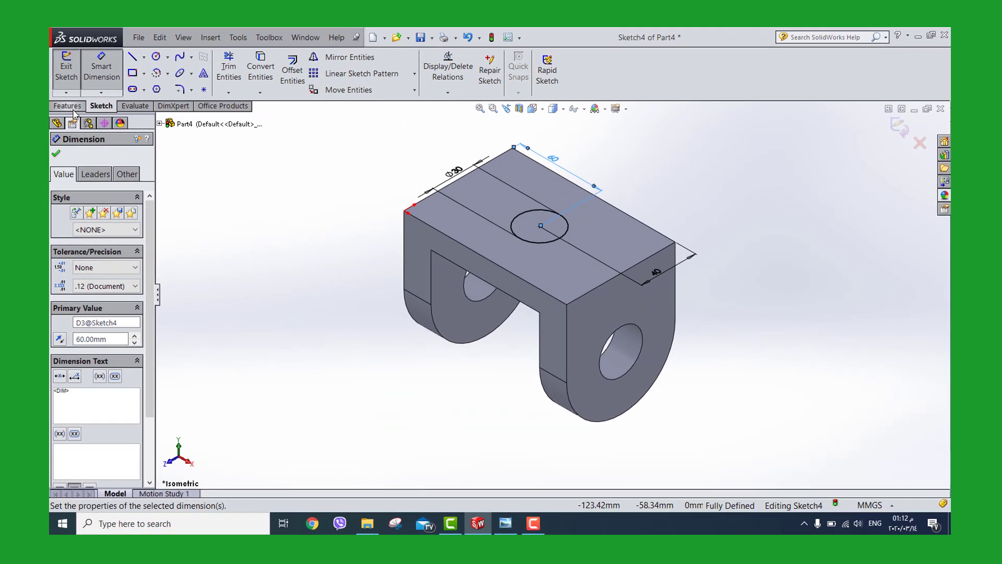
left_click(74, 110)
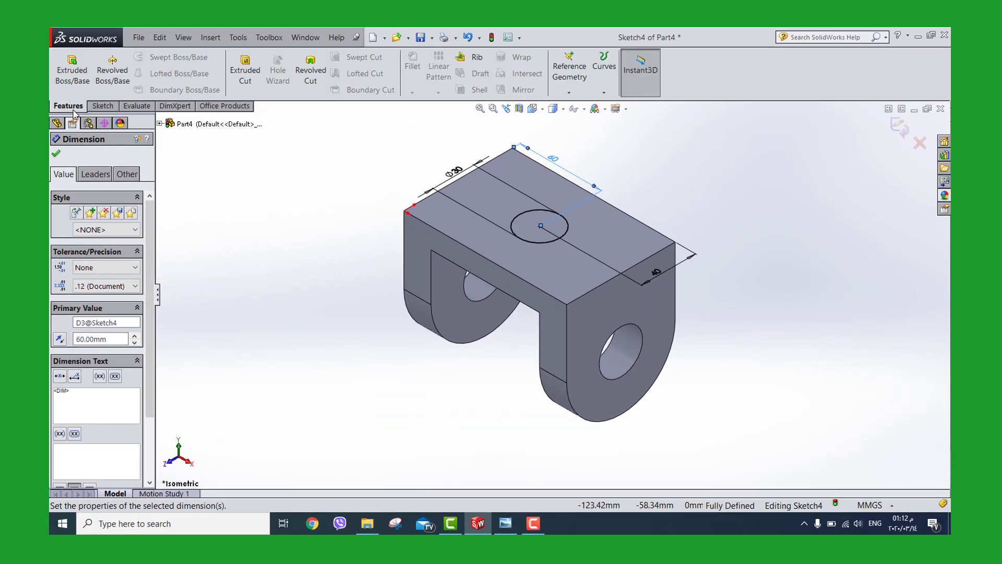
left_click(244, 78)
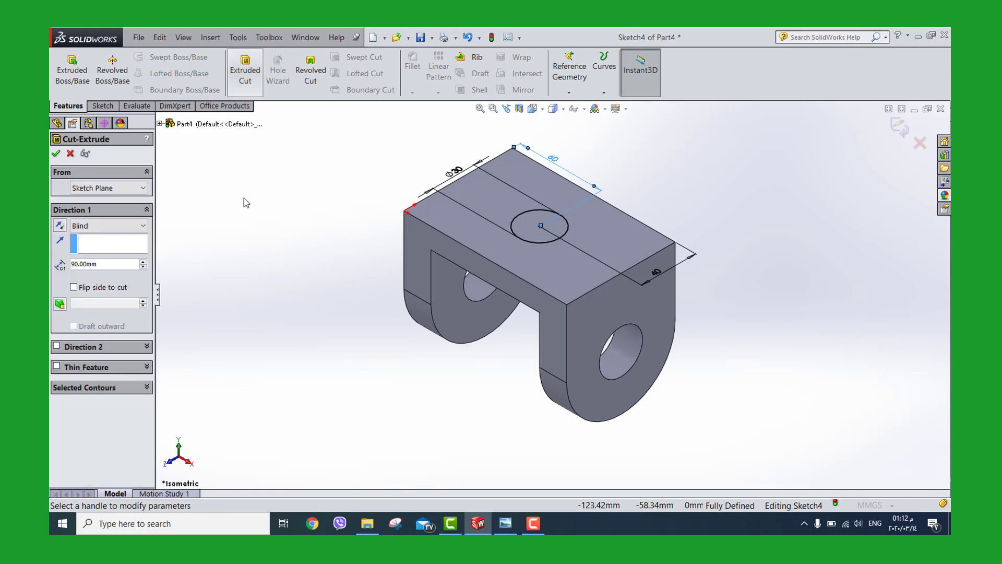
left_click(57, 153)
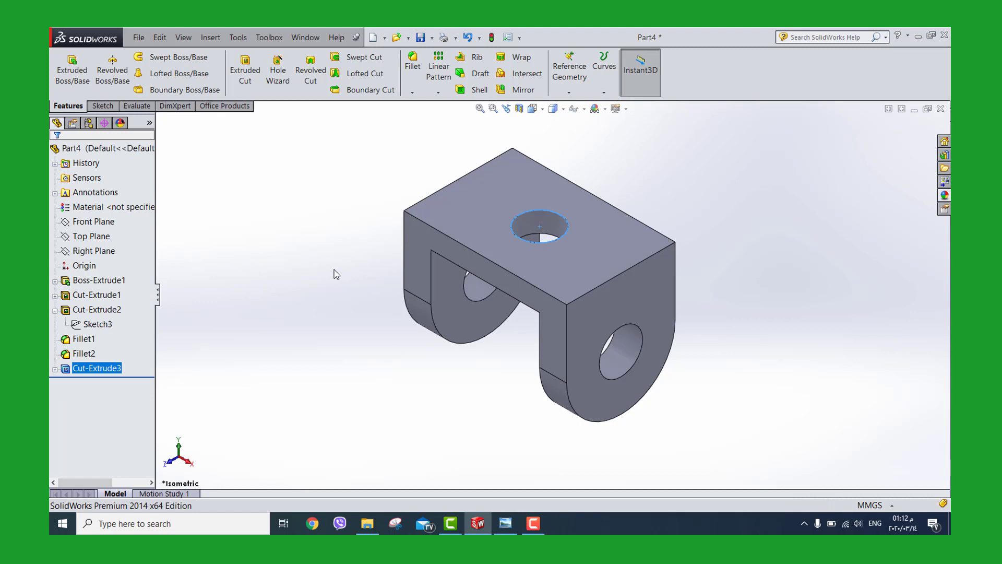
left_click(505, 522)
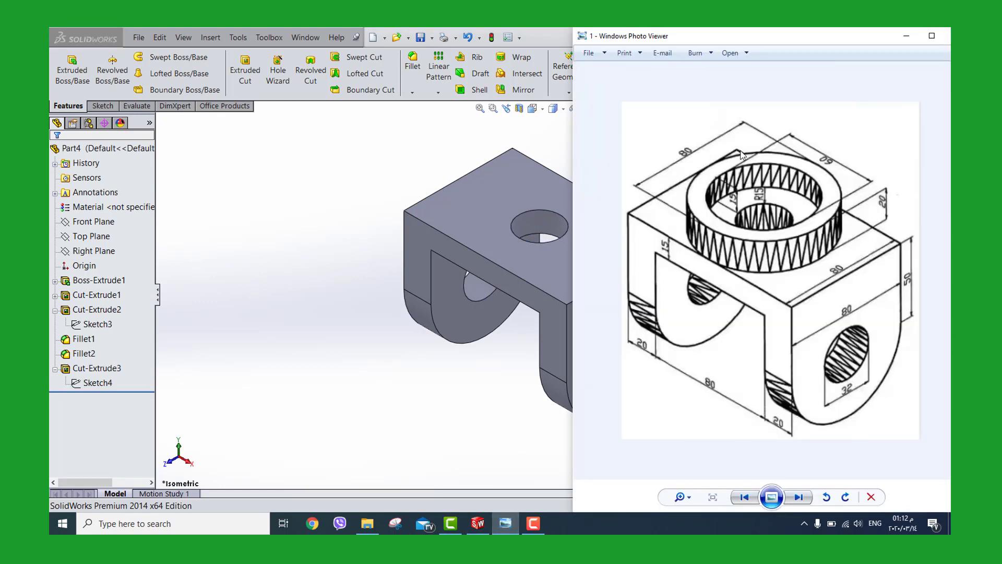
Bring the SolidWorks part back in front of the reference drawing.
left_click(340, 272)
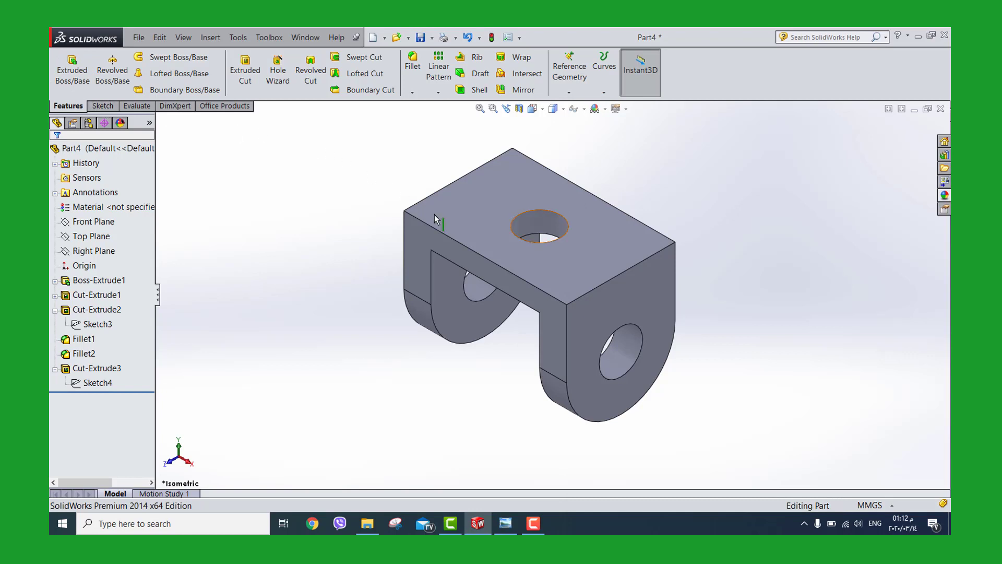
Start a circle sketch on the block's top face, viewed Normal To.
left_click(464, 221)
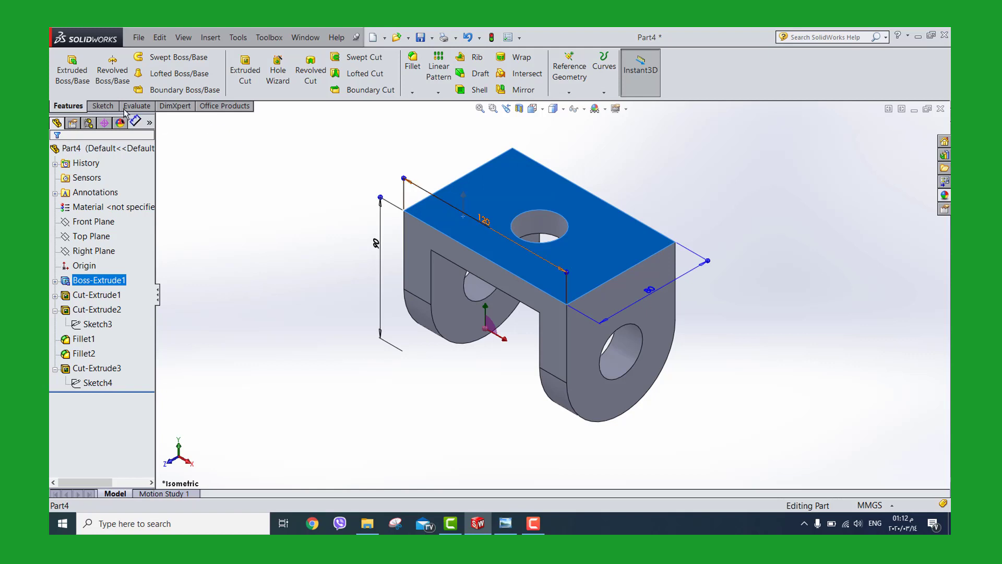
left_click(102, 106)
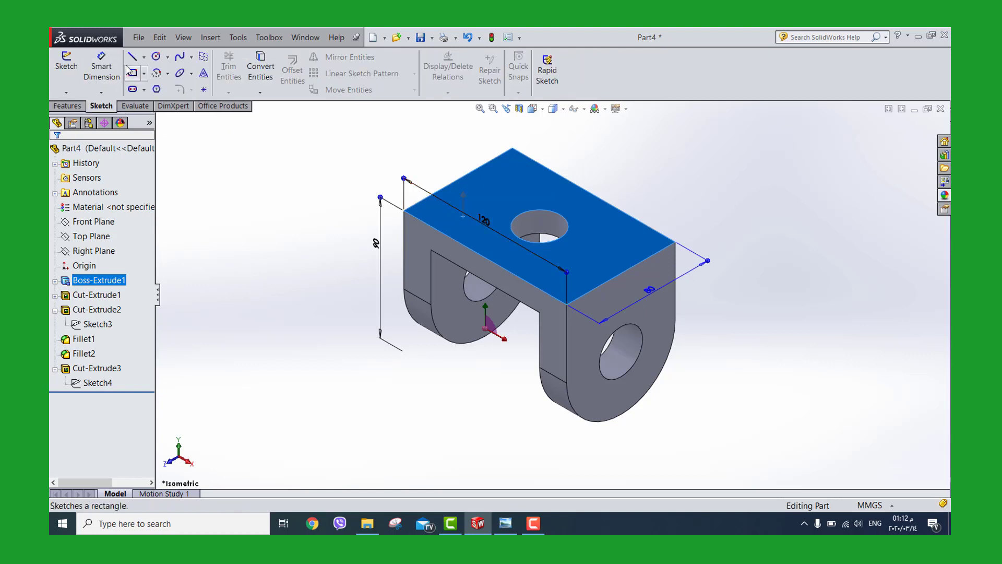
left_click(156, 58)
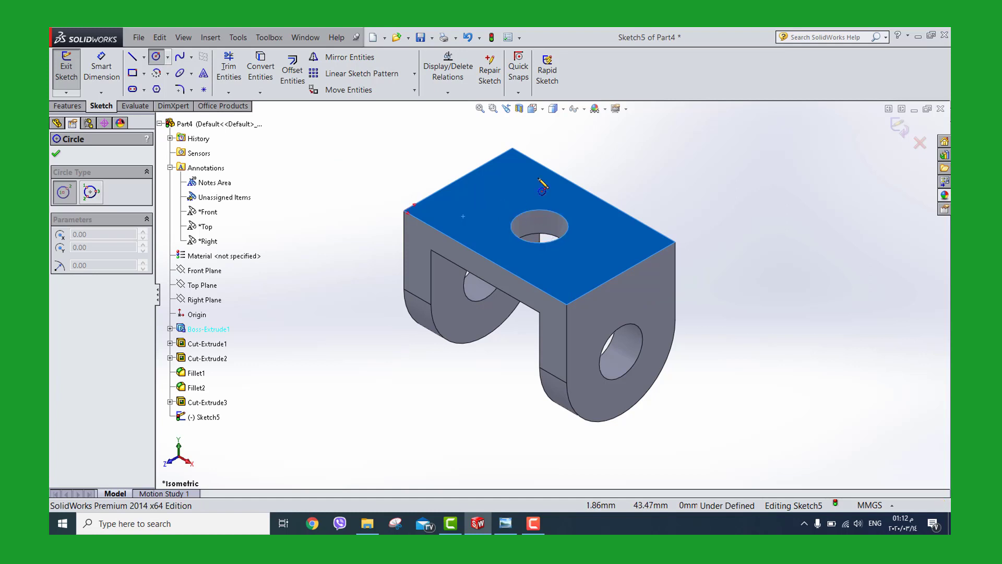
key("space")
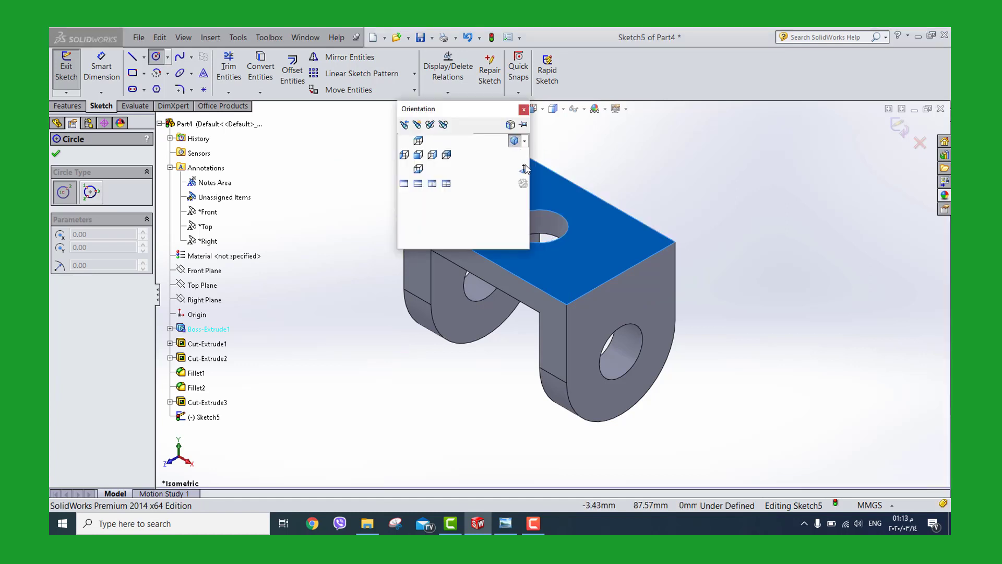
left_click(525, 170)
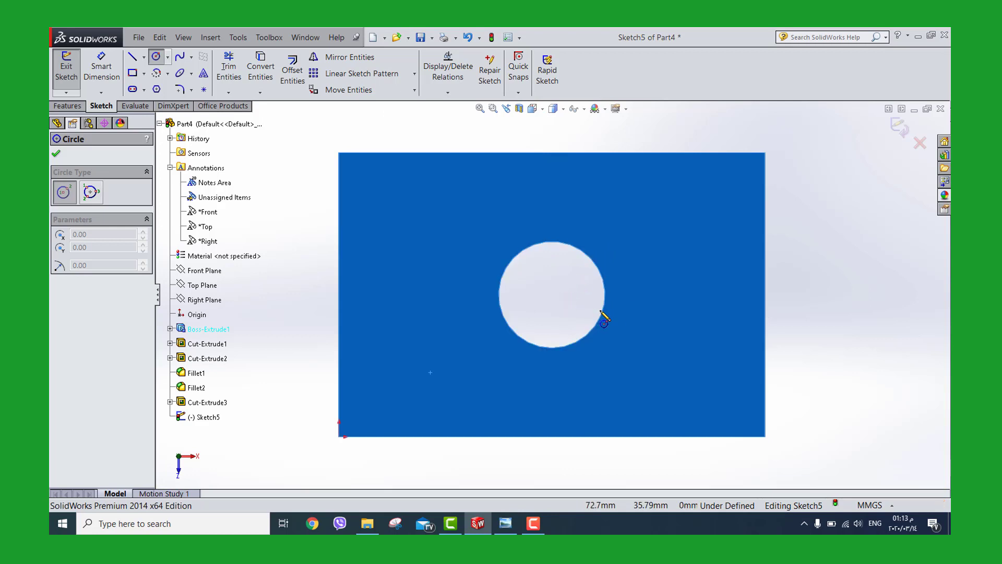
Draw two circles concentric with the top hole, the outer one radius 40.
left_click(552, 295)
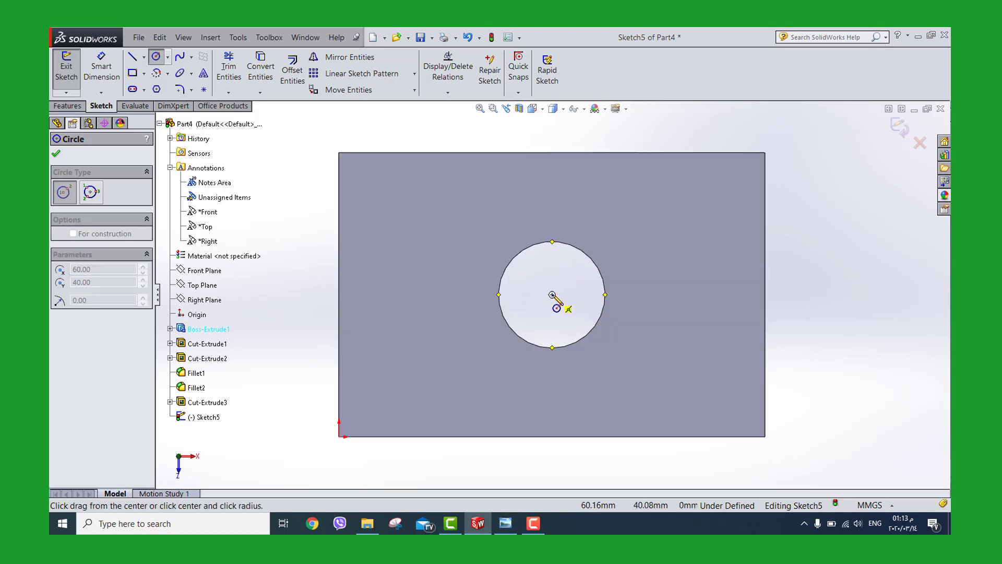
left_click(593, 204)
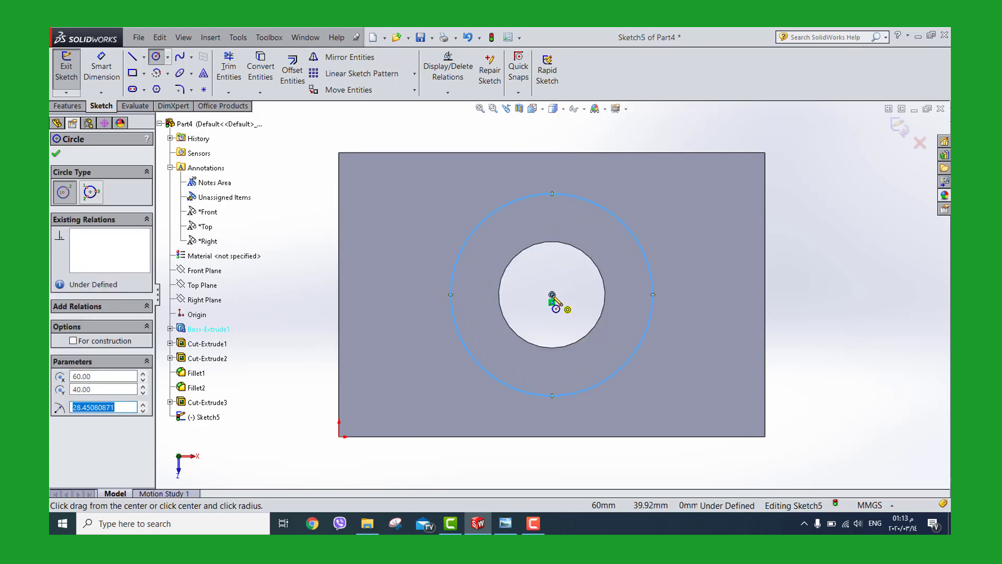
left_click(553, 295)
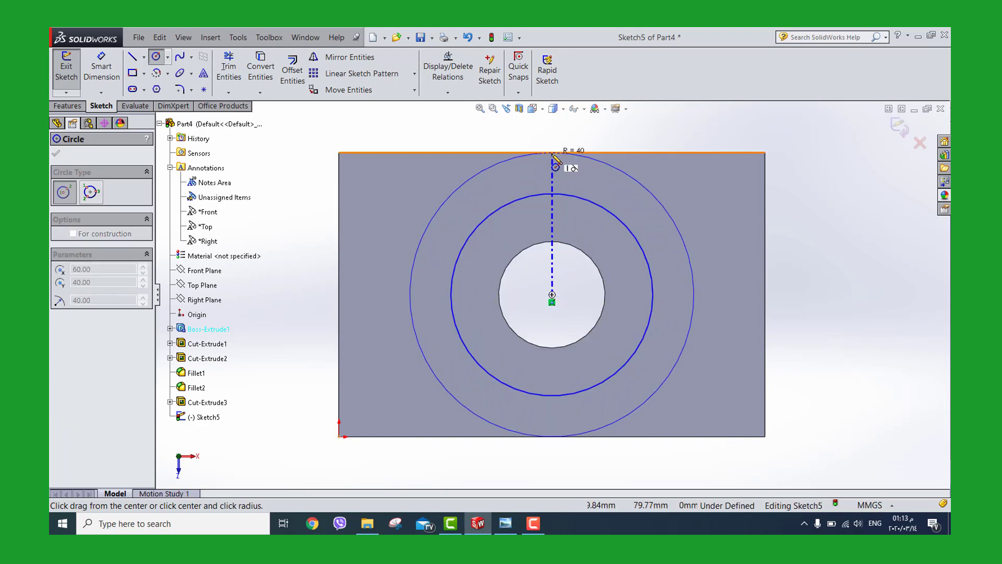
left_click(551, 154)
key("Escape")
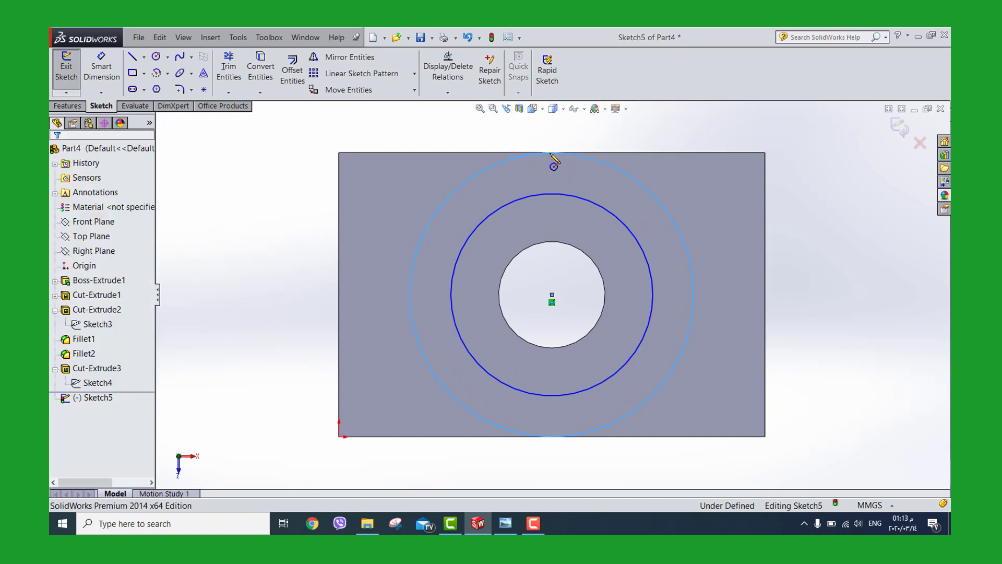
Dimension the middle ring circle to Ø60 mm and fit the sketch in view.
left_click(101, 61)
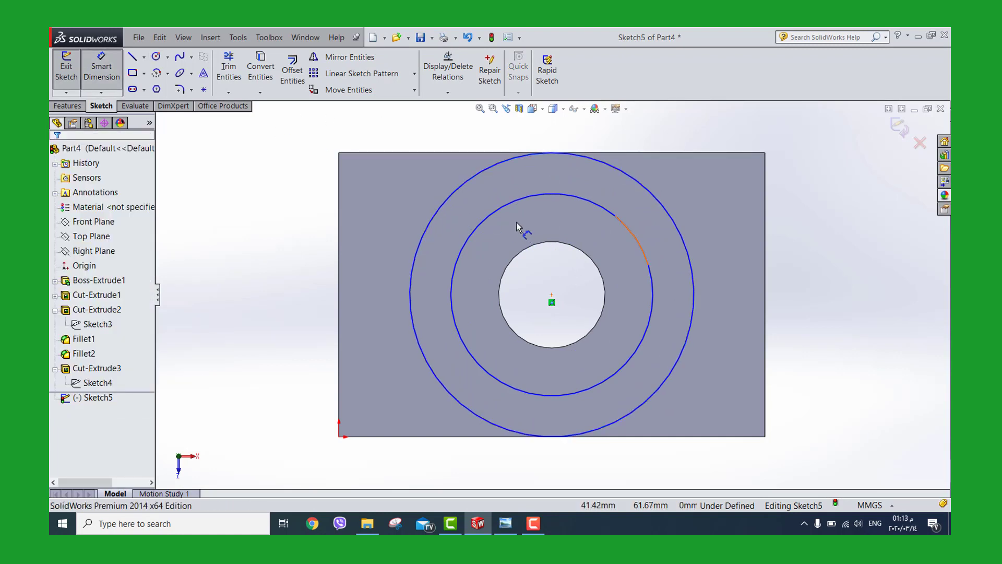
left_click(491, 141)
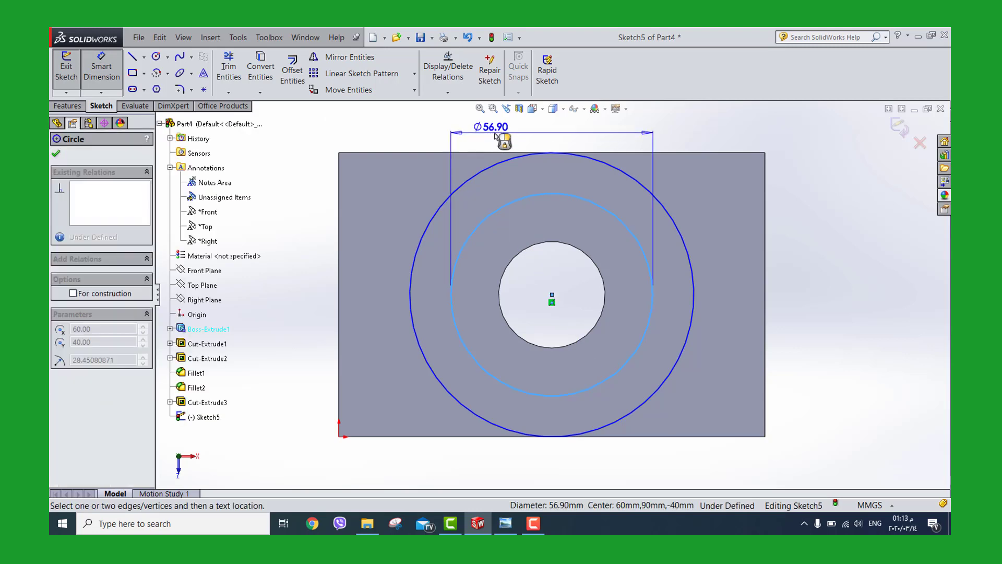
left_click(502, 137)
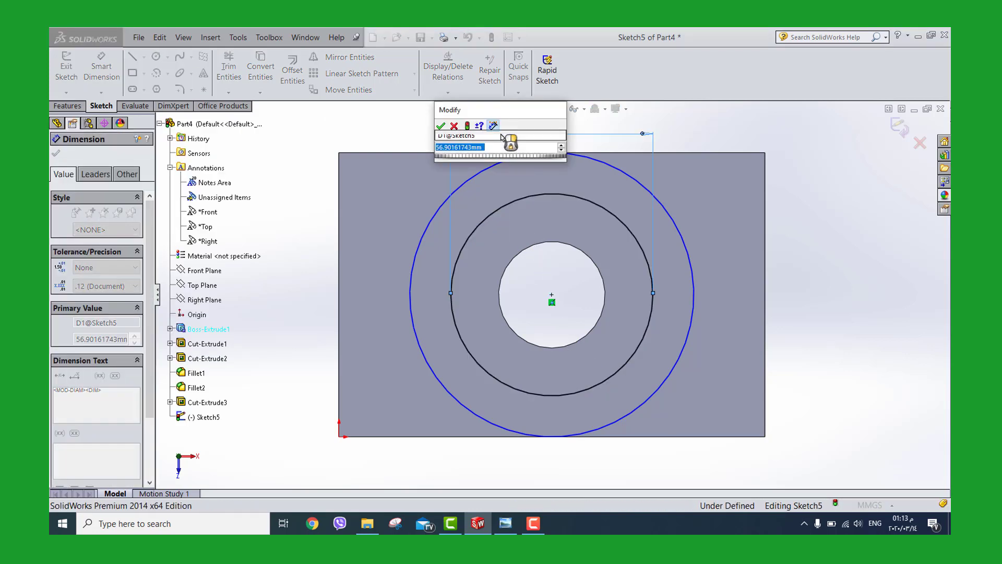
type("60")
key("Return")
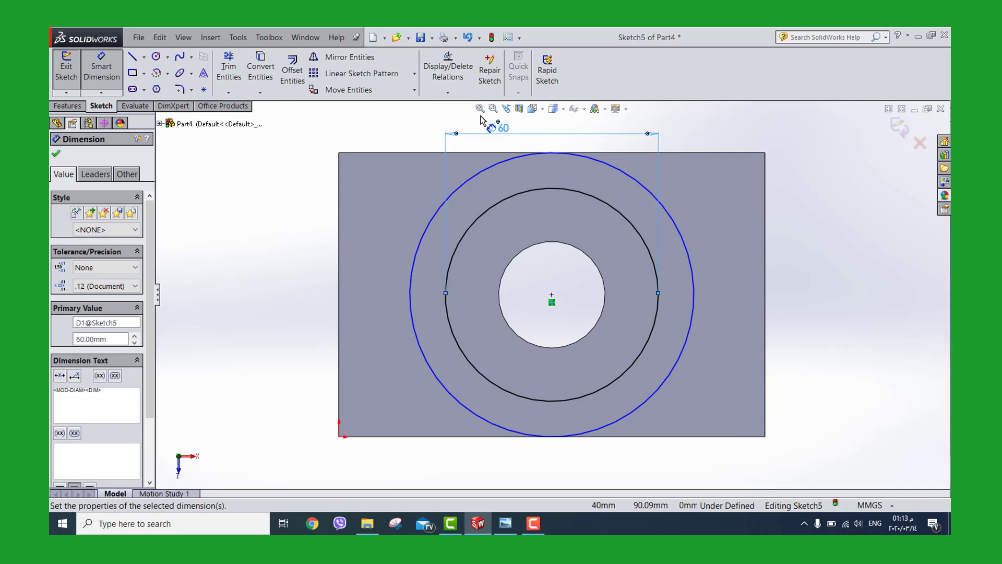
left_click(480, 109)
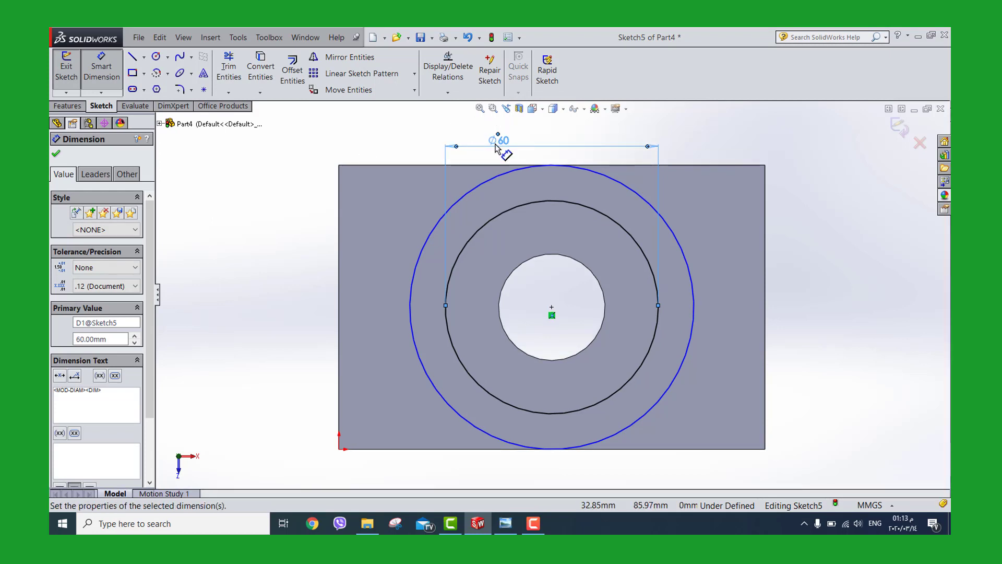
Return the part to isometric view with the feature tools showing.
key("space")
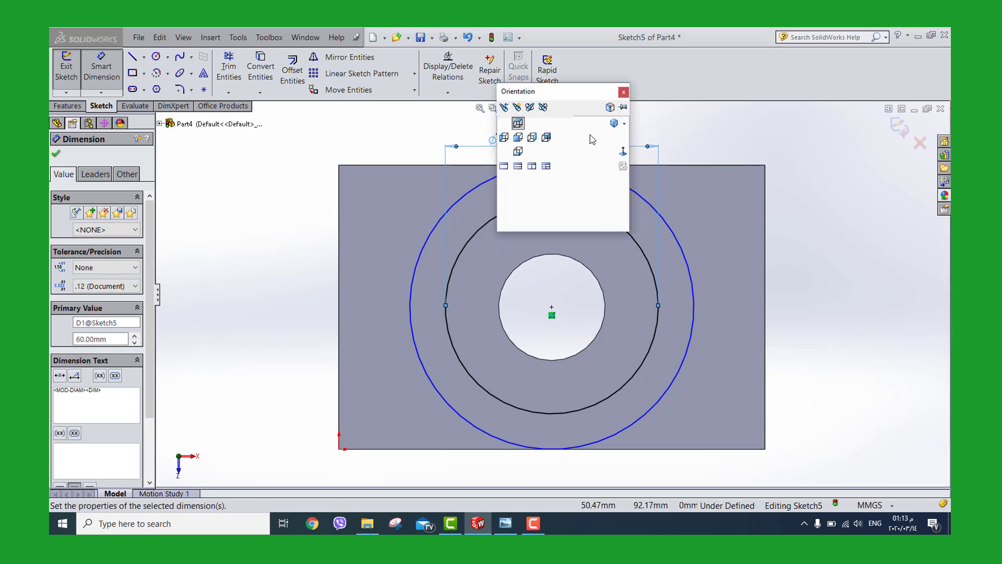
left_click(621, 128)
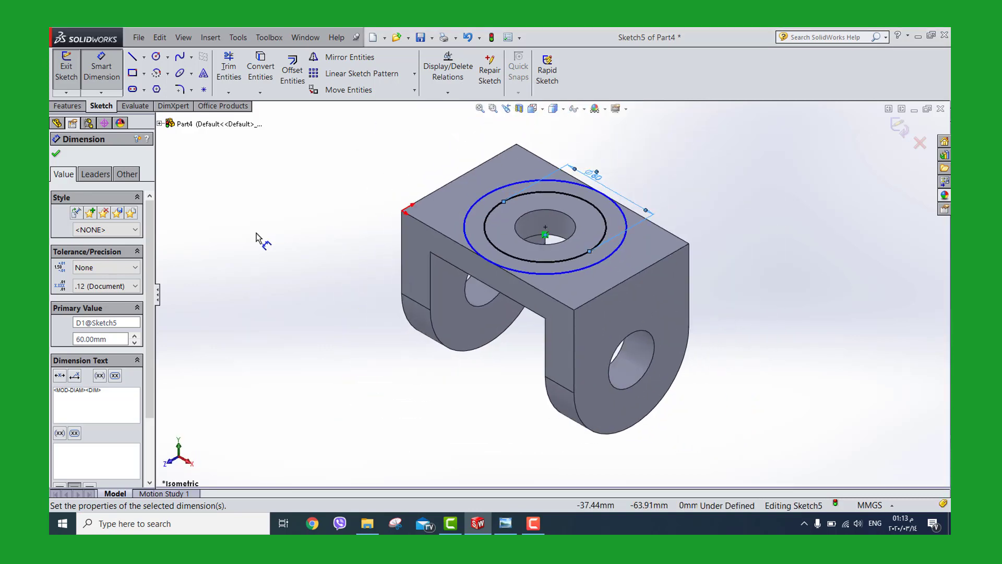
left_click(70, 106)
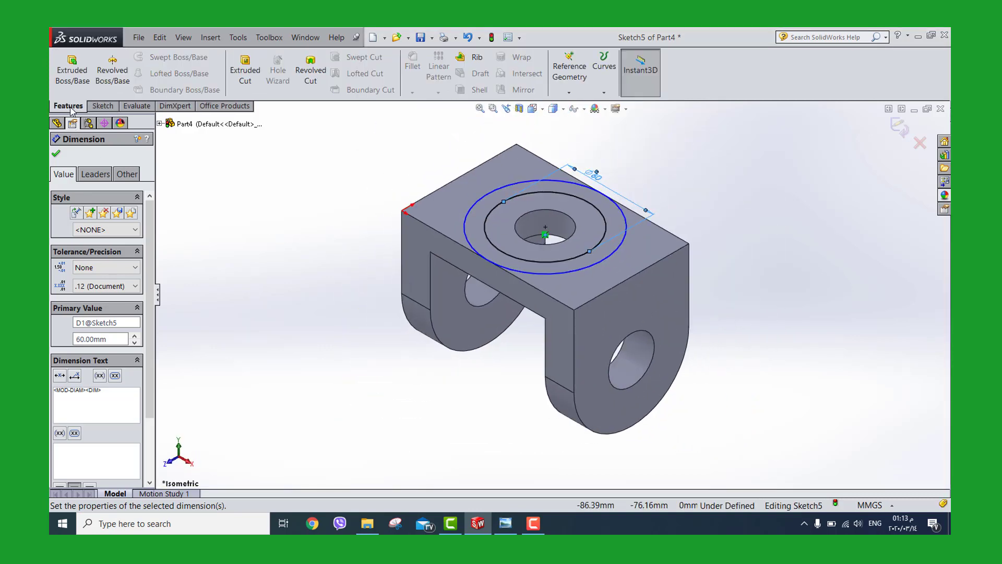
Extrude the ring sketch 20 mm as Boss-Extrude2 around the block's top hole.
left_click(73, 79)
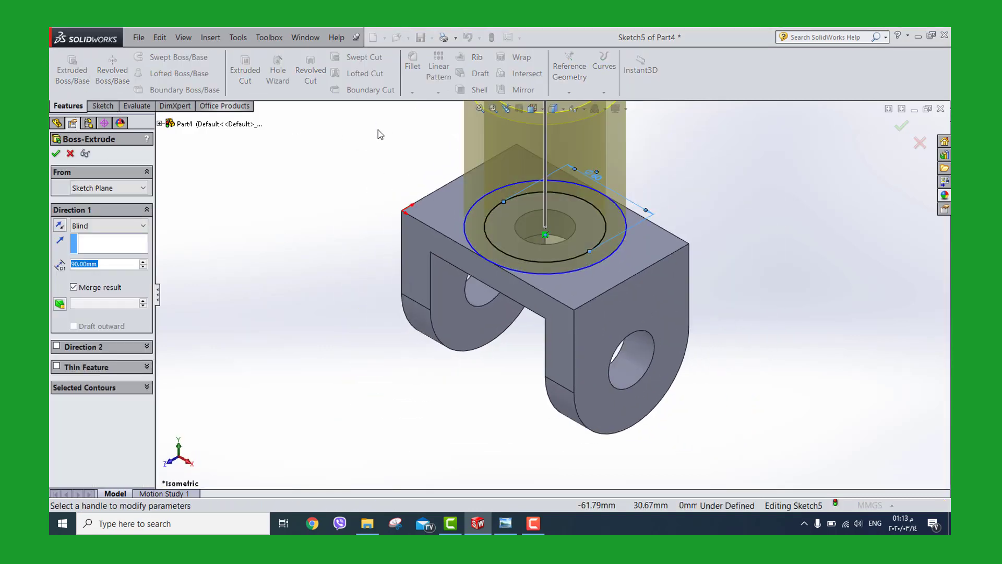
type("20")
key("Return")
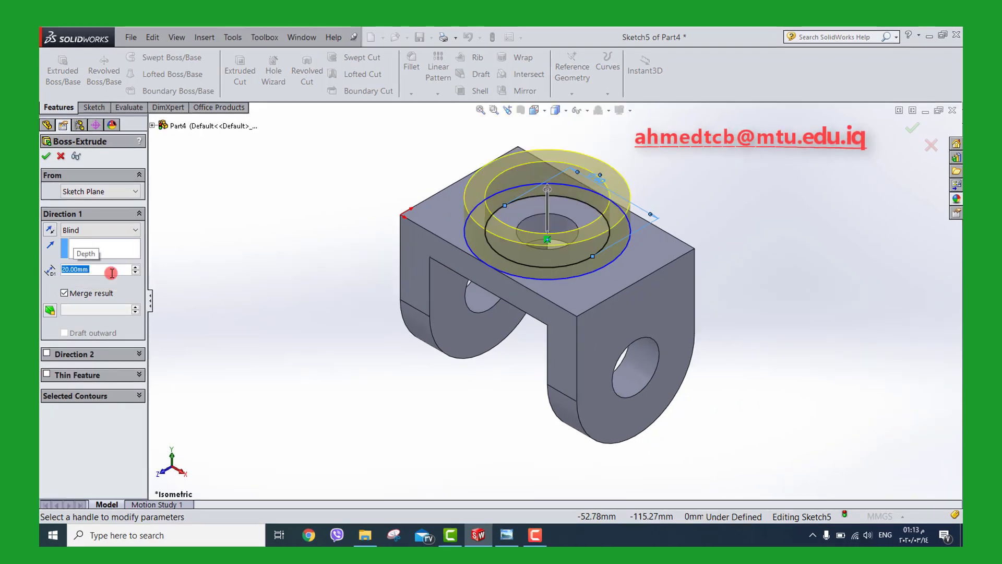
left_click(49, 157)
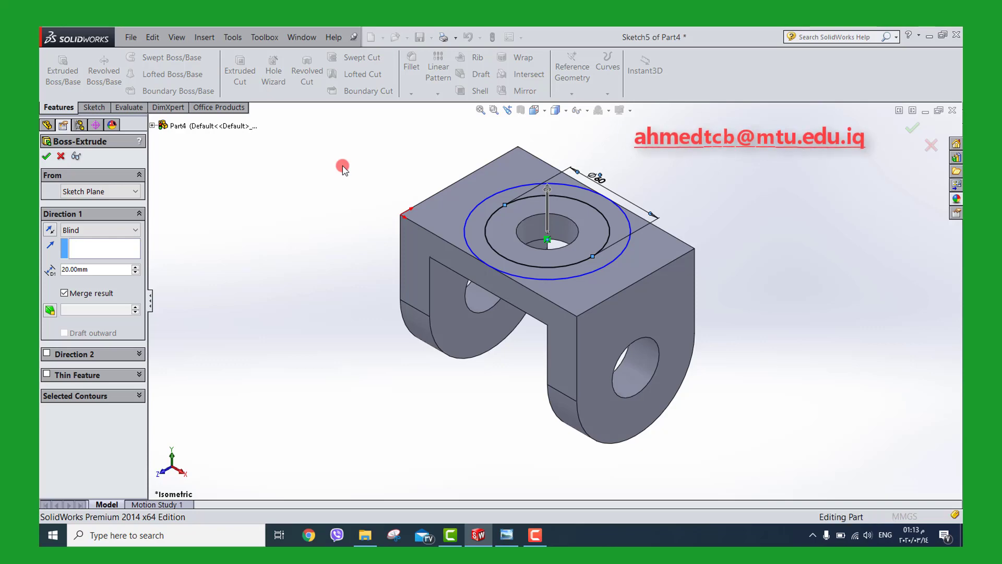
left_click(480, 110)
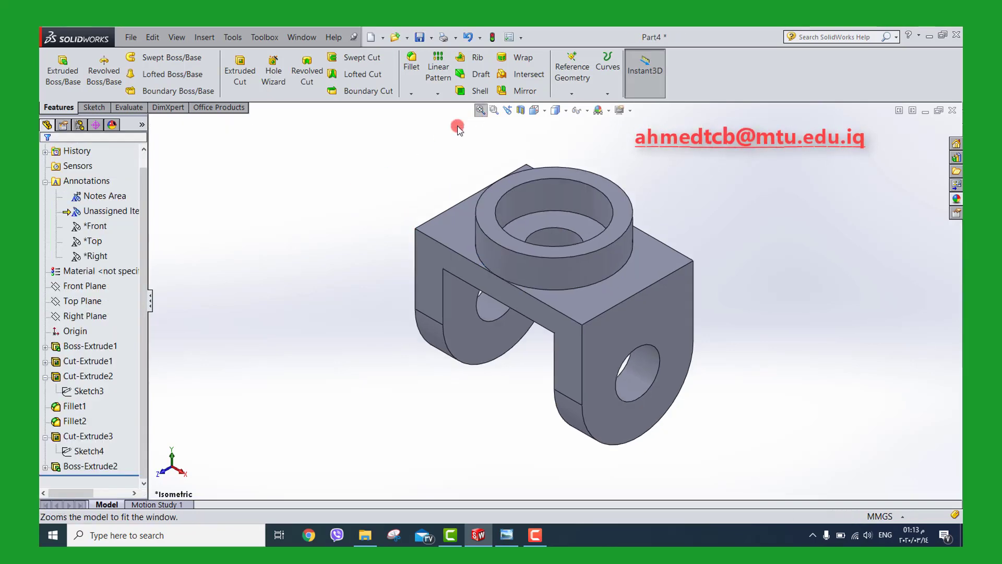
Place the reference drawing beside the finished bracket model to compare, then return to SolidWorks.
left_click(507, 535)
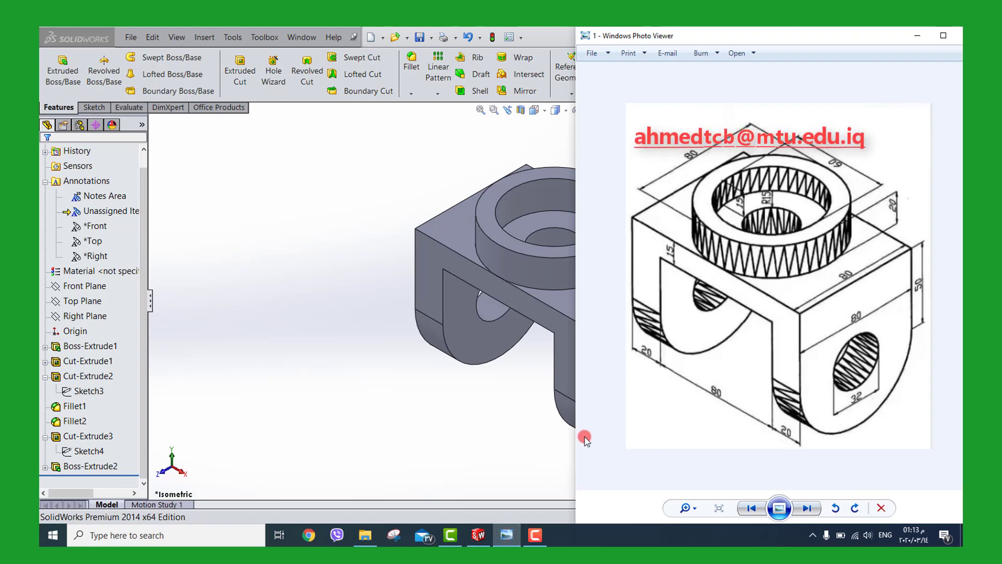
mouse_move(574, 447)
left_mouse_down()
mouse_move(731, 430)
mouse_move(703, 423)
left_mouse_up()
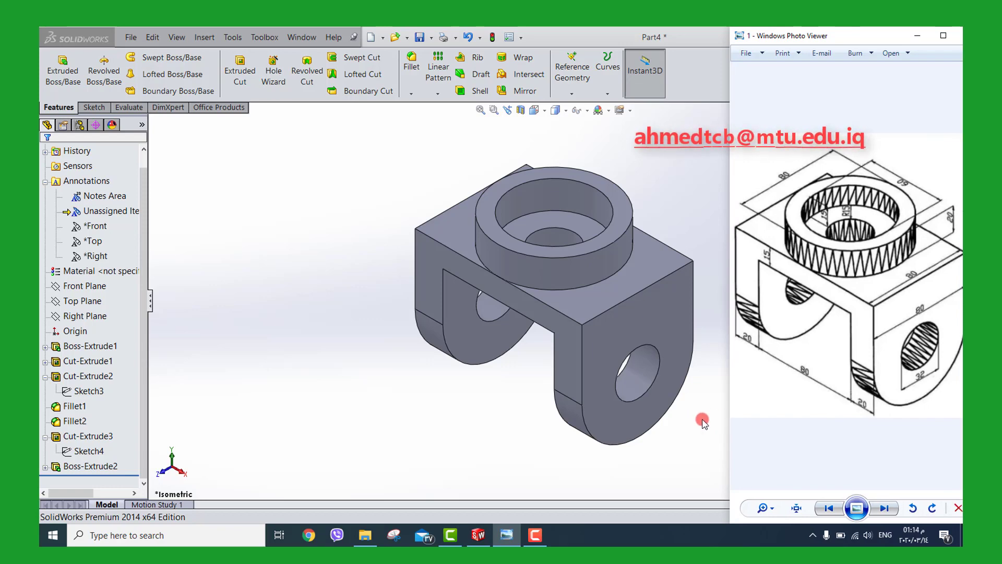
left_click(703, 423)
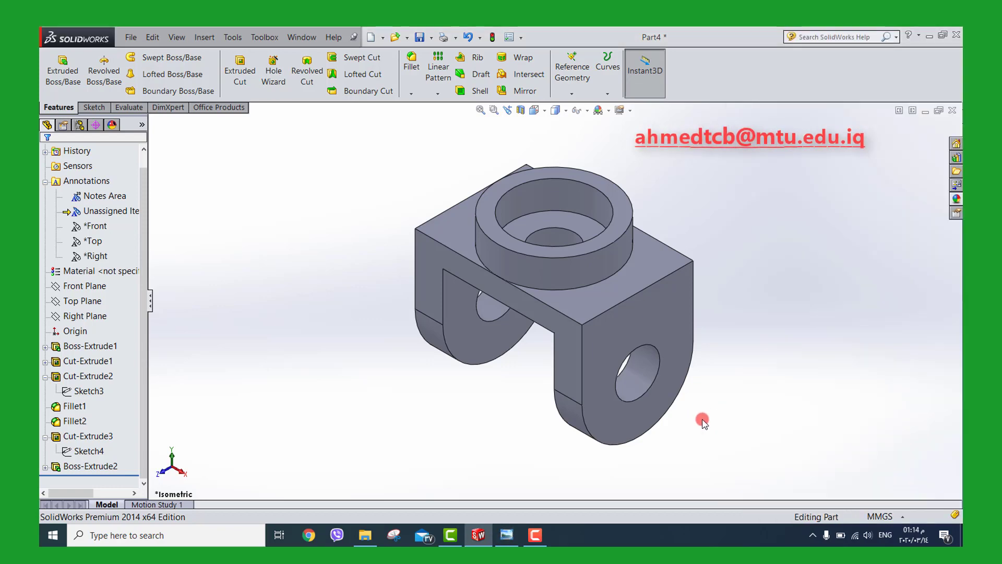
left_click(535, 536)
left_click(932, 486)
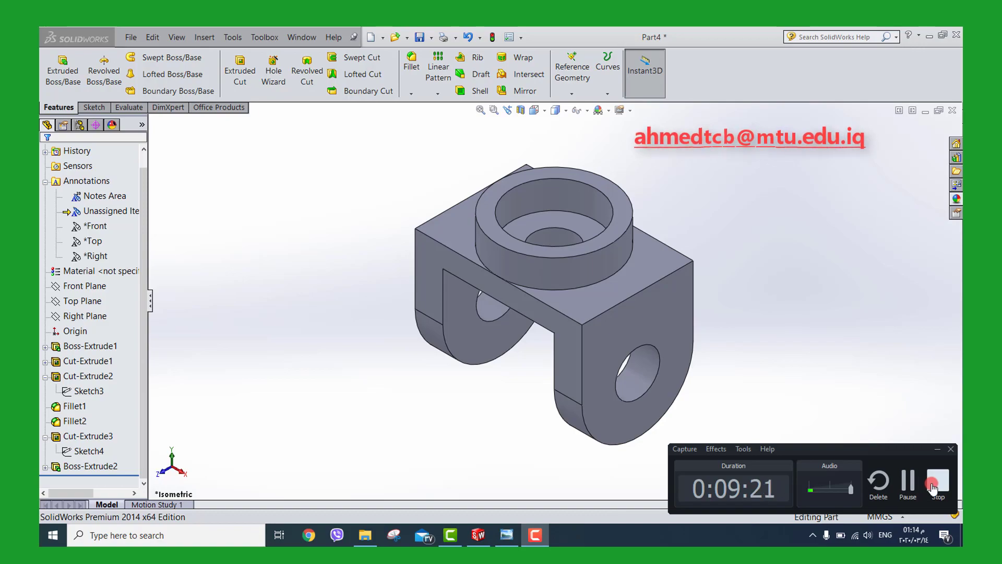